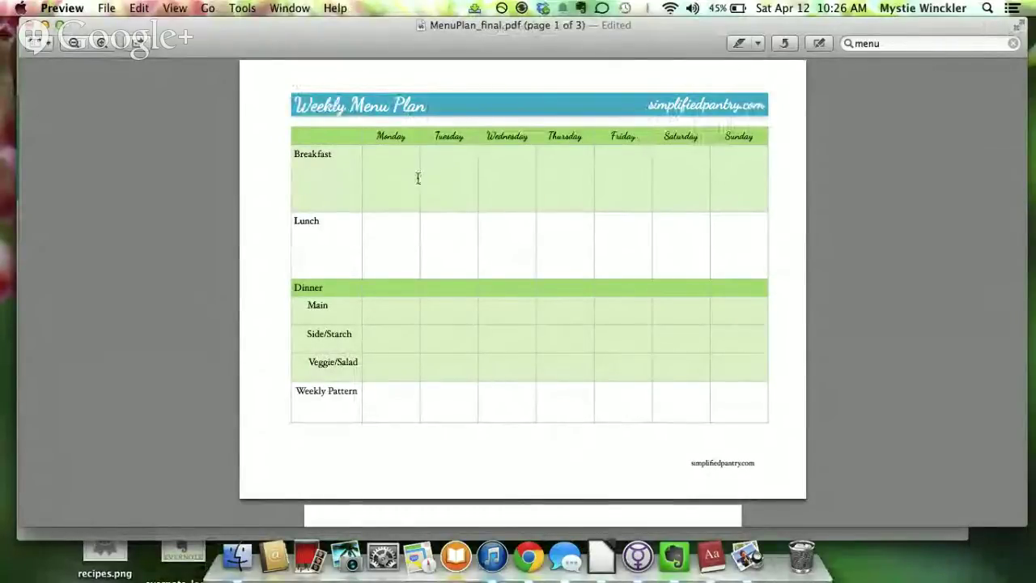
- Examine the fillable breakfast, lunch and dinner cells in the first columns of the weekly menu plan
{"action": "left_click", "coordinate": [388, 186]}
{"action": "left_click", "coordinate": [389, 245]}
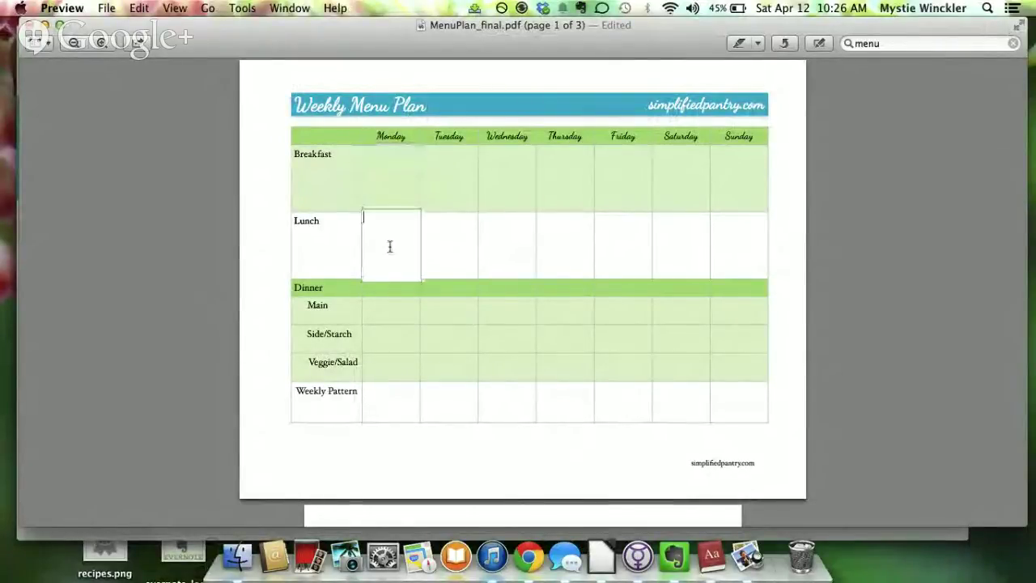
{"action": "left_click", "coordinate": [469, 245]}
{"action": "left_click", "coordinate": [480, 317]}
{"action": "left_click", "coordinate": [445, 316]}
{"action": "left_click", "coordinate": [383, 315]}
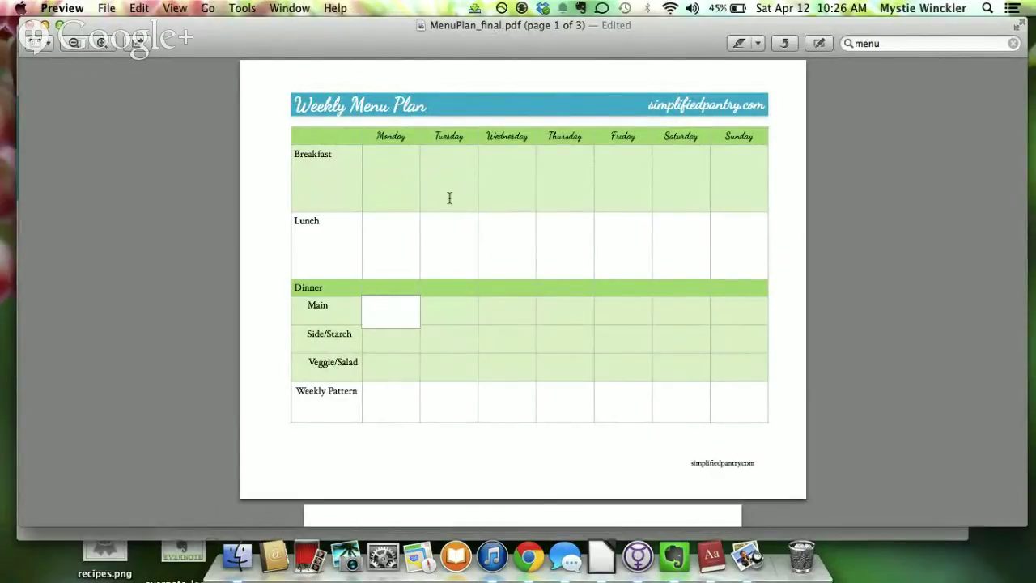
{"action": "left_click", "coordinate": [385, 180]}
{"action": "left_click", "coordinate": [387, 226]}
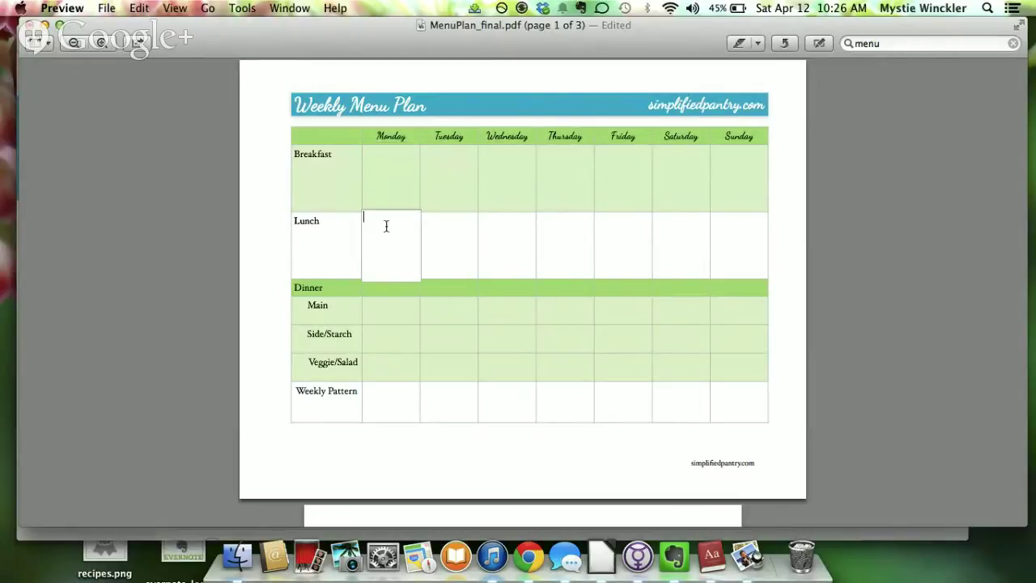
{"action": "left_click", "coordinate": [392, 310]}
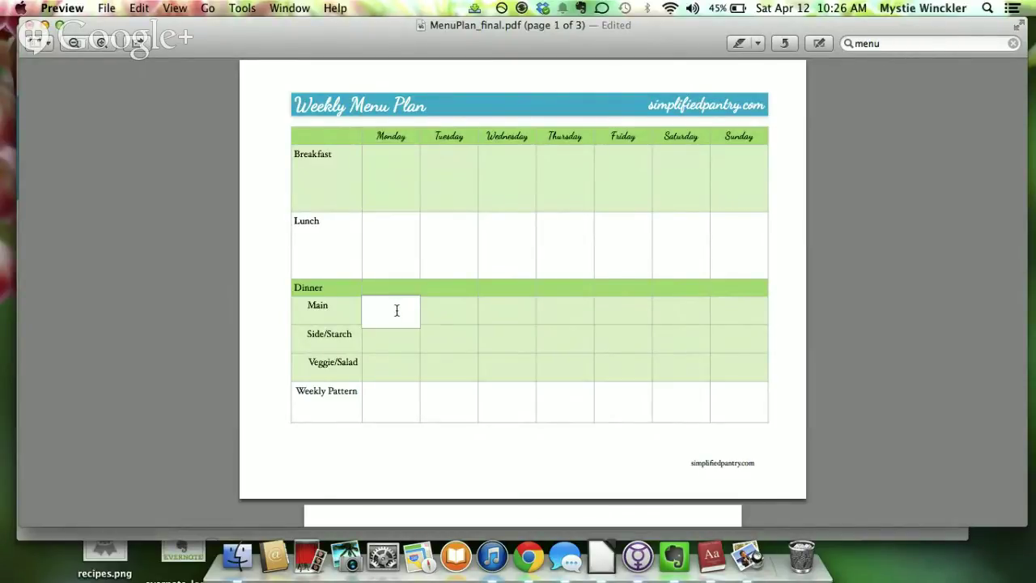
{"action": "left_click", "coordinate": [413, 232]}
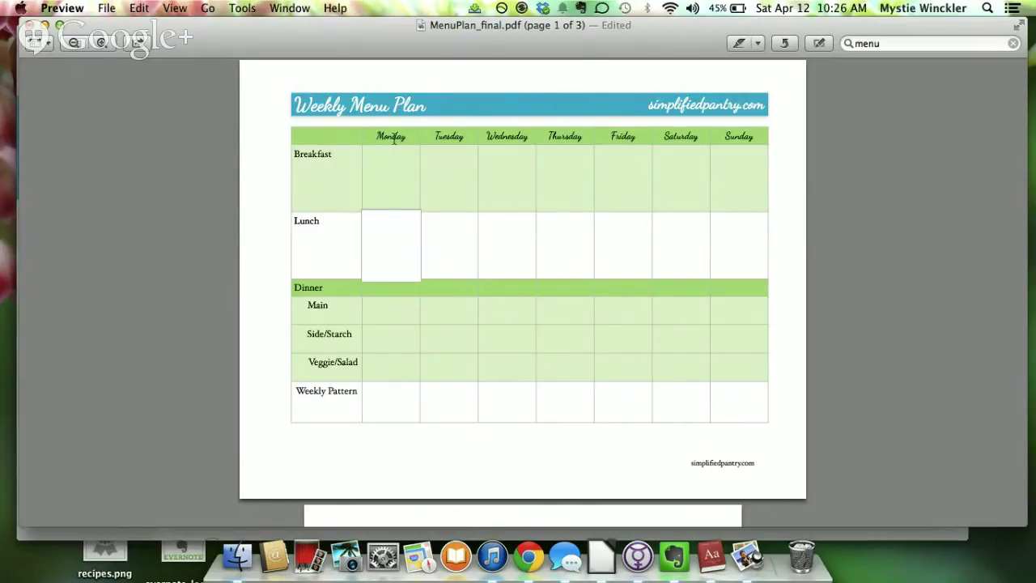
- Enter "granola and yogurt" as Monday's breakfast and copy the text
{"action": "left_click", "coordinate": [394, 159]}
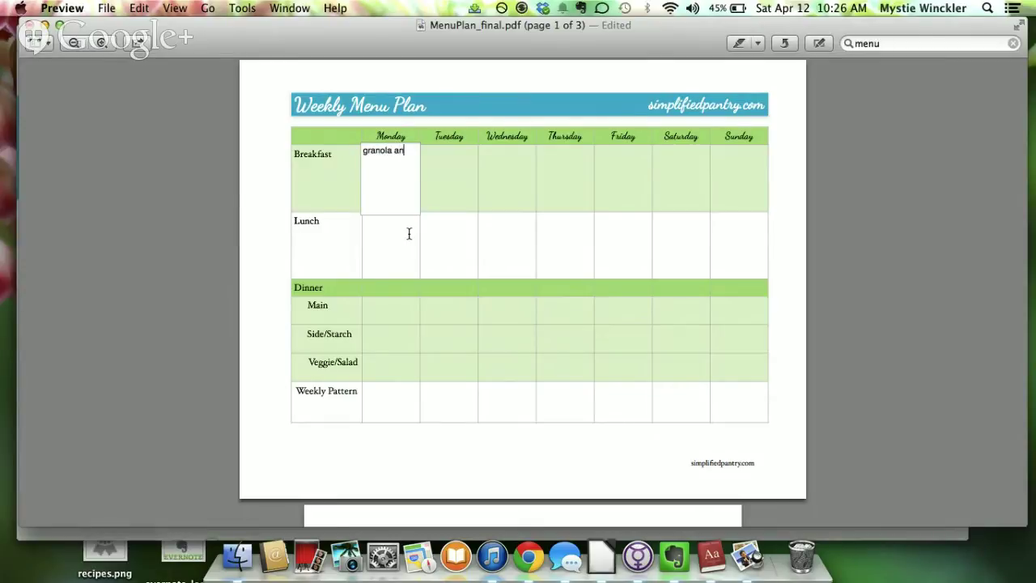
{"action": "type", "text": "yogurt"}
{"action": "key", "text": "super+a"}
{"action": "key", "text": "super+c"}
- Paste the copied granola and yogurt entry into the Tuesday, Wednesday and Thursday breakfast cells
{"action": "left_click", "coordinate": [453, 185]}
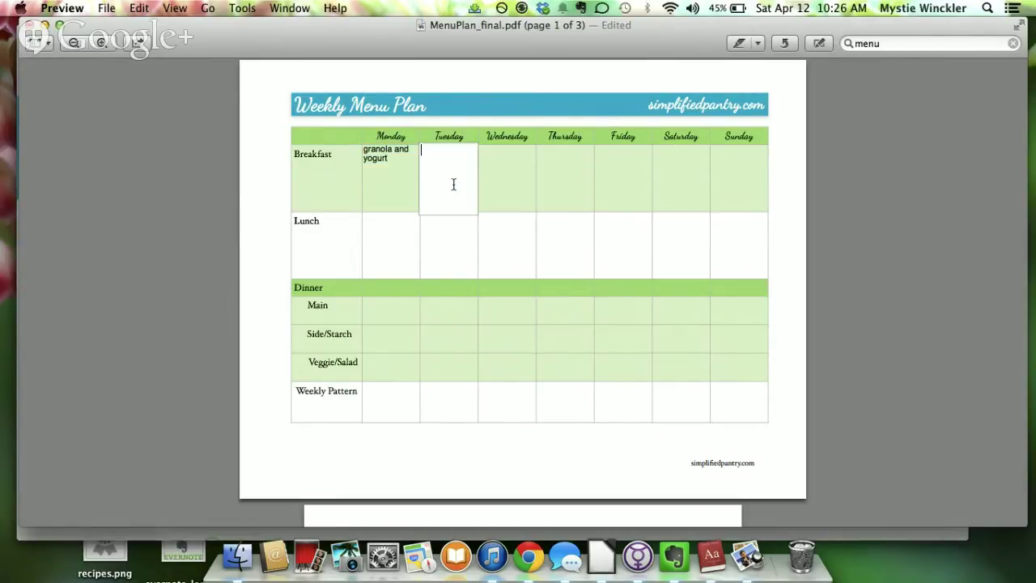
{"action": "key", "text": "super+v"}
{"action": "left_click", "coordinate": [537, 187]}
{"action": "left_click", "coordinate": [502, 186]}
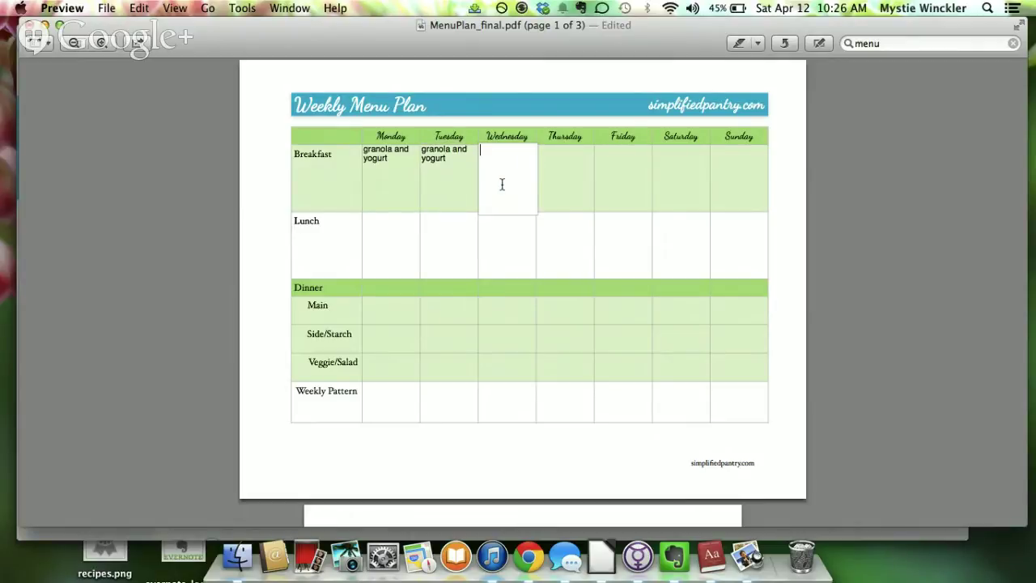
{"action": "key", "text": "super+v"}
{"action": "left_click", "coordinate": [551, 187]}
{"action": "key", "text": "super+v"}
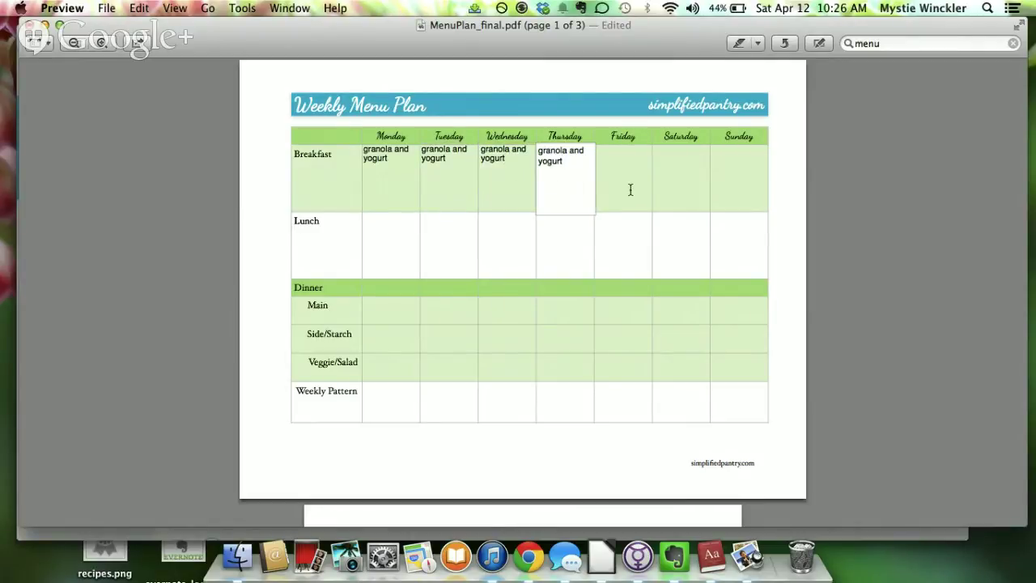
- Try to paste granola and yogurt into Friday's breakfast and clear the duplicate text from Friday's lunch
{"action": "left_click", "coordinate": [630, 189]}
{"action": "key", "text": "super+v"}
{"action": "left_click", "coordinate": [674, 183]}
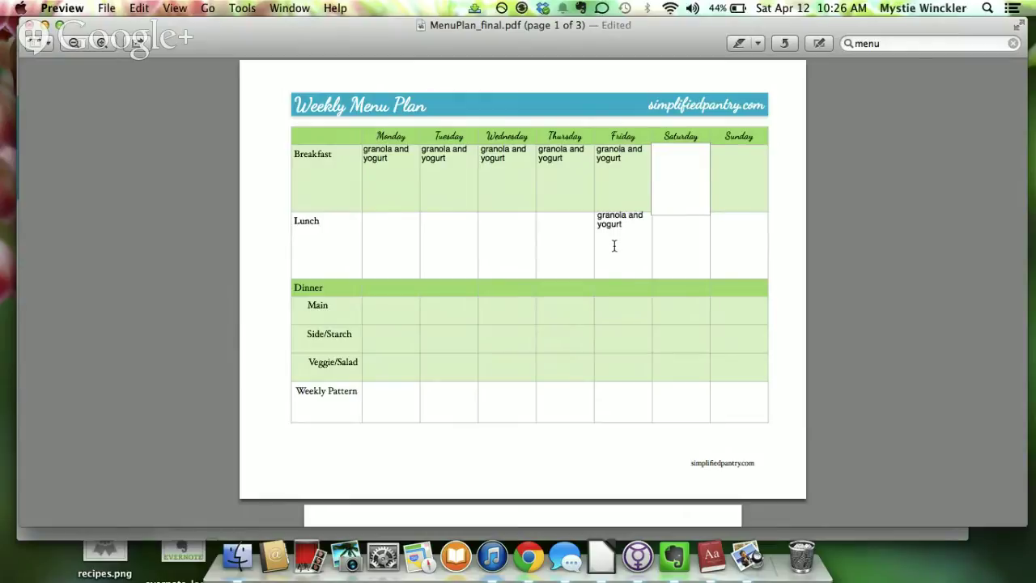
{"action": "double_click", "coordinate": [613, 243]}
{"action": "key", "text": "super+c"}
{"action": "key", "text": "BackSpace"}
{"action": "left_click", "coordinate": [639, 182]}
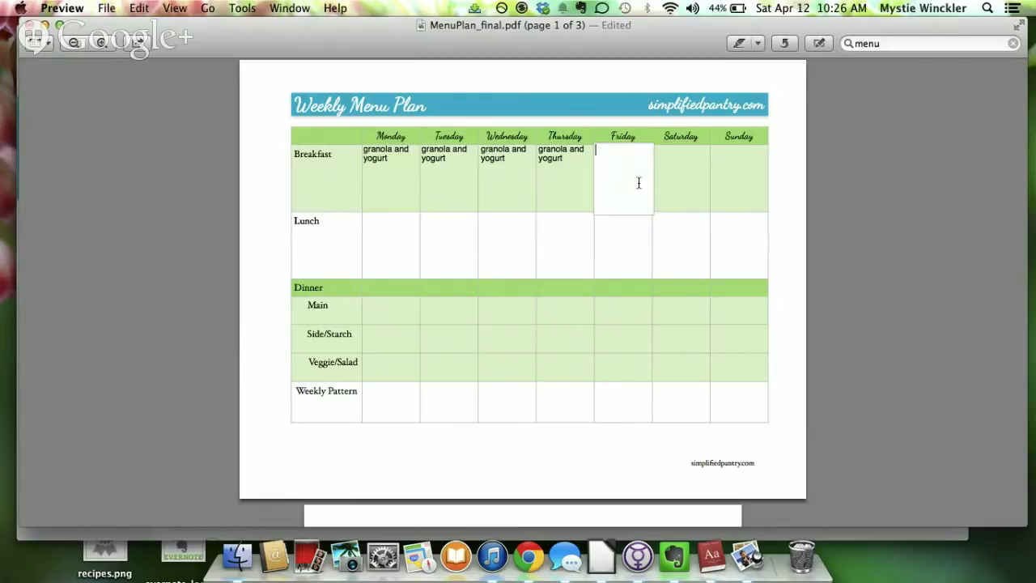
{"action": "key", "text": "super+v"}
- Enter "pancakes" as Saturday's breakfast and "cinnamon rolls" as Sunday's breakfast
{"action": "left_click", "coordinate": [682, 184]}
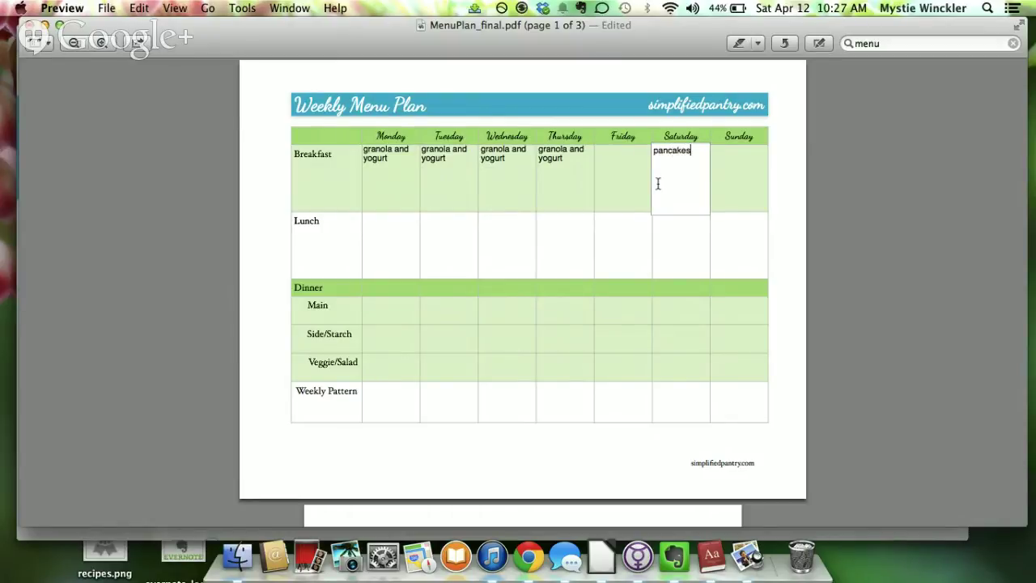
{"action": "key", "text": "Tab"}
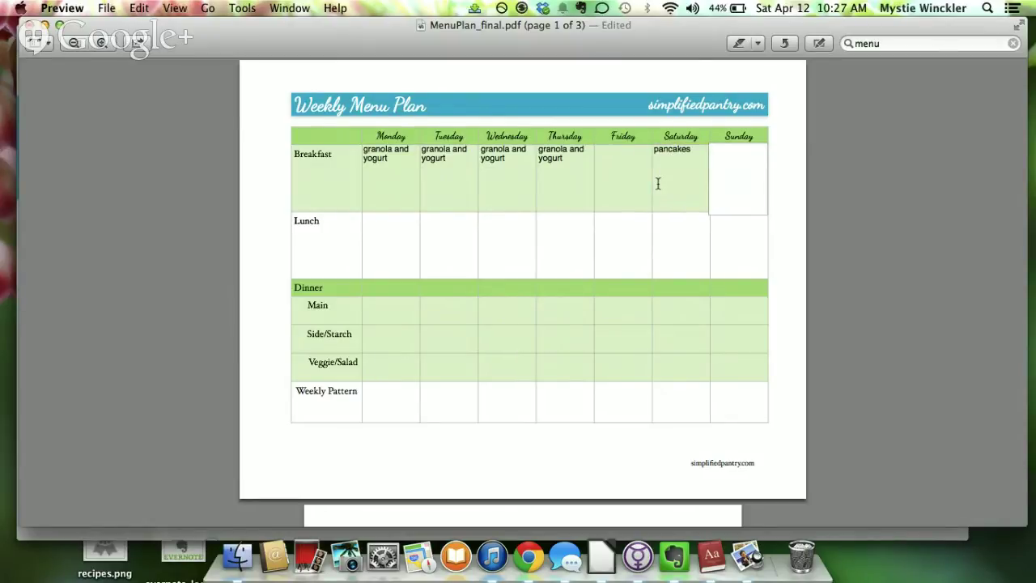
{"action": "type", "text": "cinnamon rolls"}
- Go back to the empty Friday breakfast cell and enter "granola"
{"action": "key", "text": "shift+Tab"}
{"action": "key", "text": "shift+Tab"}
{"action": "key", "text": "shift+Tab"}
{"action": "key", "text": "Tab"}
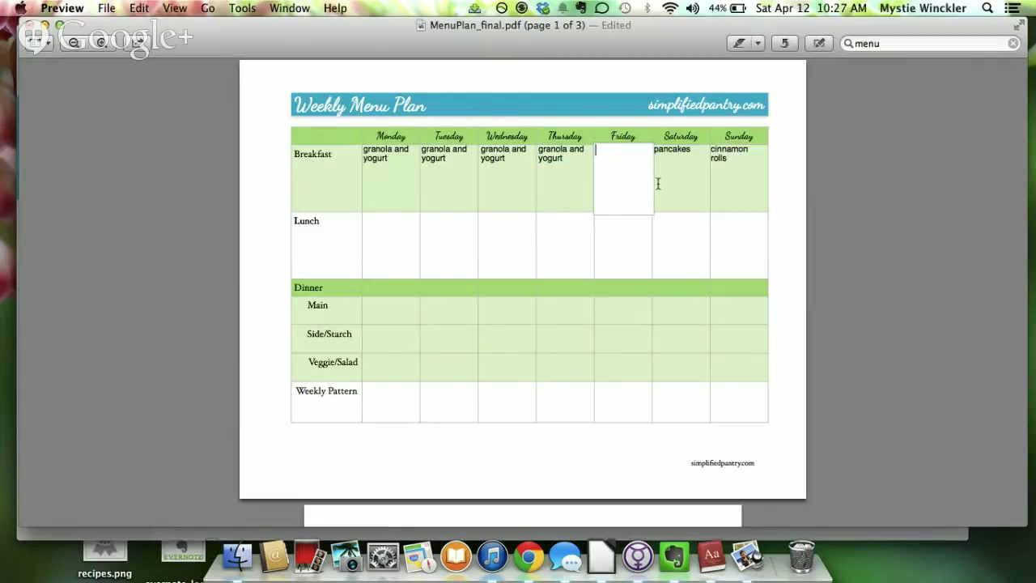
{"action": "type", "text": "granola"}
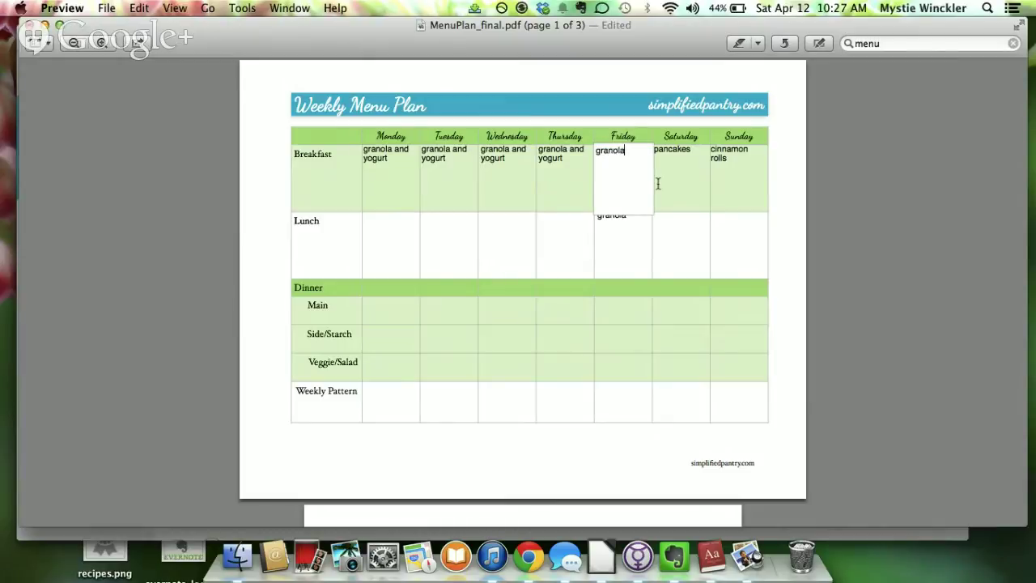
- Enter "rolls and cheese and apples" as Monday's lunch and copy the text
{"action": "key", "text": "Tab"}
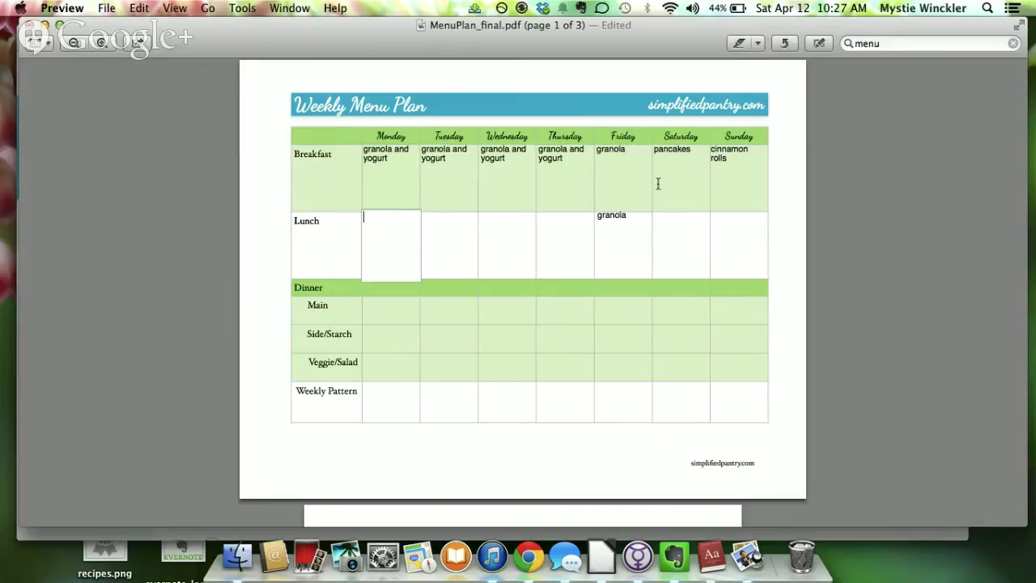
{"action": "type", "text": "rolls and cheese and apples"}
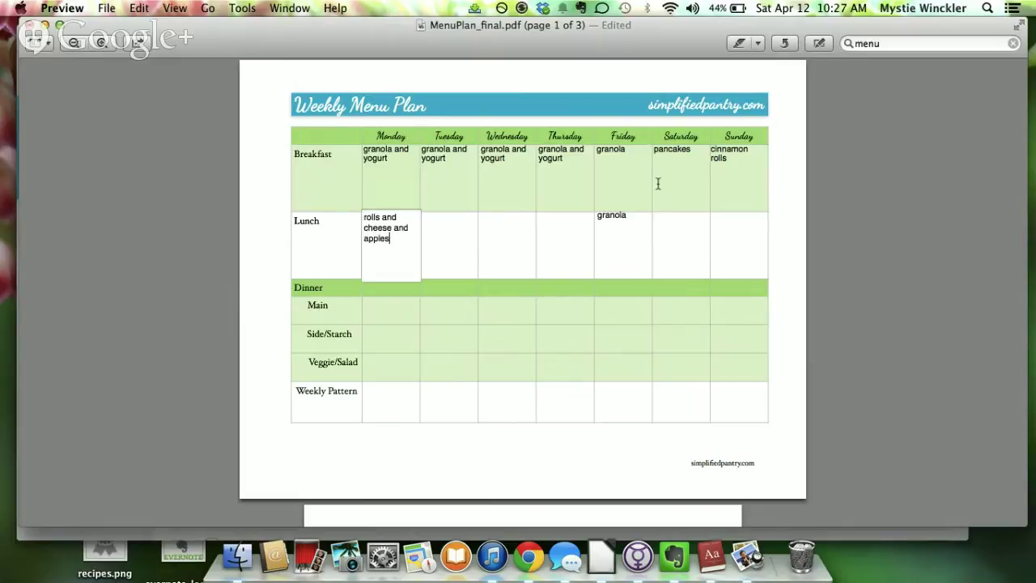
{"action": "key", "text": "super+a"}
{"action": "key", "text": "super+c"}
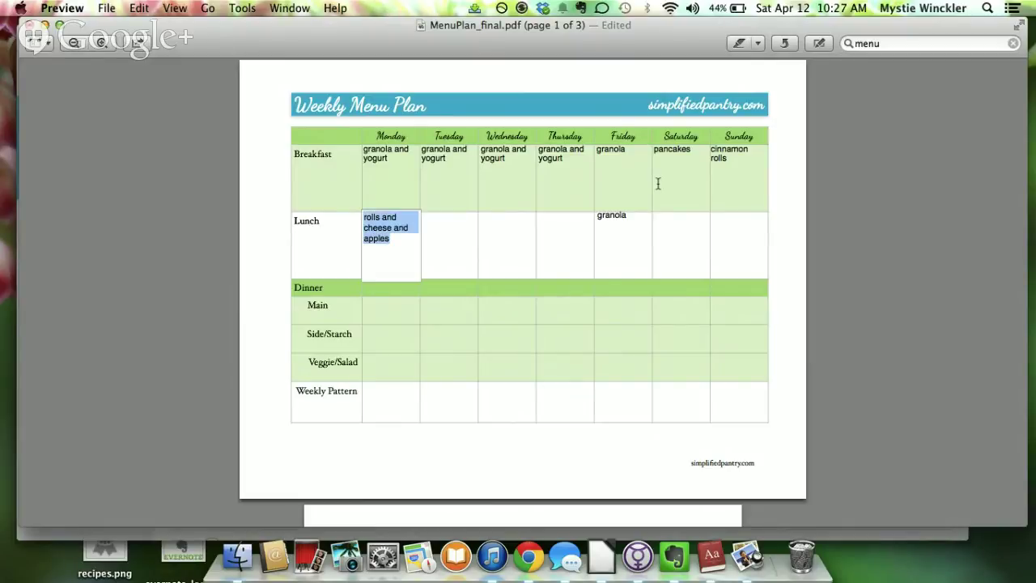
- Paste the copied lunch entry into the Tuesday through Saturday lunch cells and enter "leftovers" for Sunday's lunch
{"action": "left_click", "coordinate": [444, 240]}
{"action": "key", "text": "super+v"}
{"action": "left_click", "coordinate": [494, 240]}
{"action": "key", "text": "super+v"}
{"action": "left_click", "coordinate": [557, 240]}
{"action": "key", "text": "super+v"}
{"action": "left_click", "coordinate": [615, 246]}
{"action": "key", "text": "super+v"}
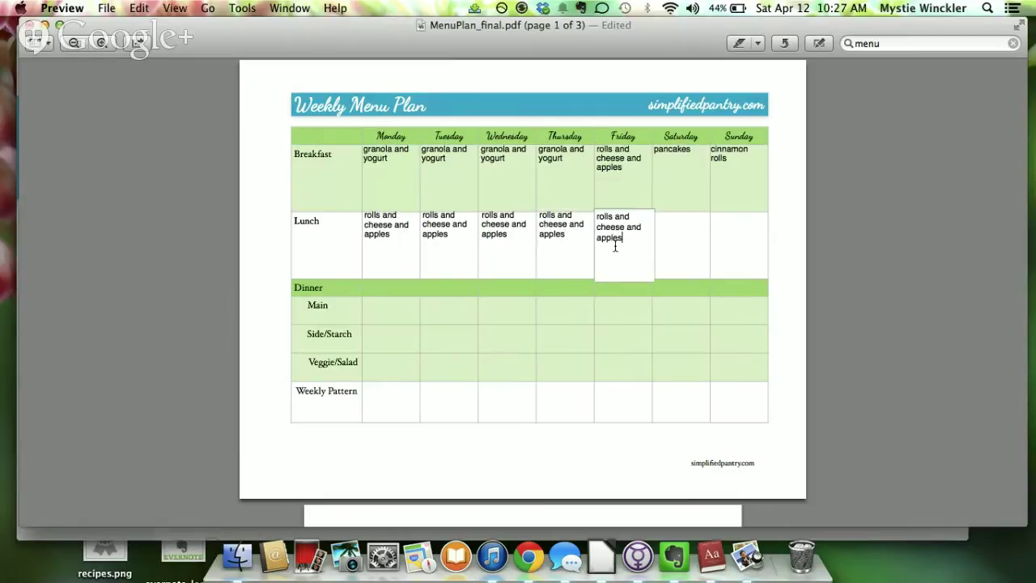
{"action": "left_click", "coordinate": [672, 241]}
{"action": "key", "text": "super+v"}
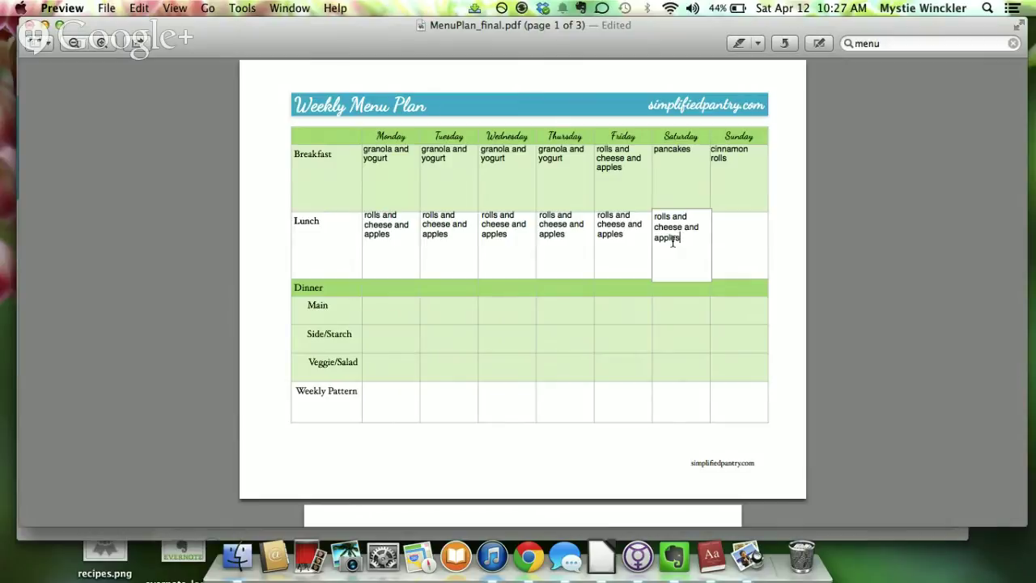
{"action": "left_click", "coordinate": [728, 244]}
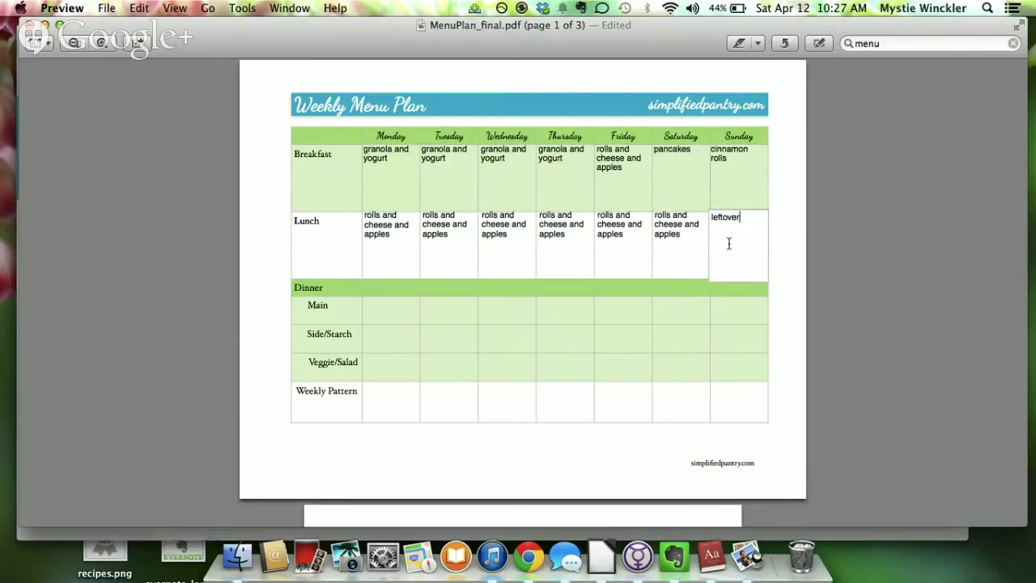
{"action": "type", "text": "leftovers"}
- Examine the Main, Side/Starch and Veggie/Salad cells in the dinner section of the plan
{"action": "left_click", "coordinate": [550, 370]}
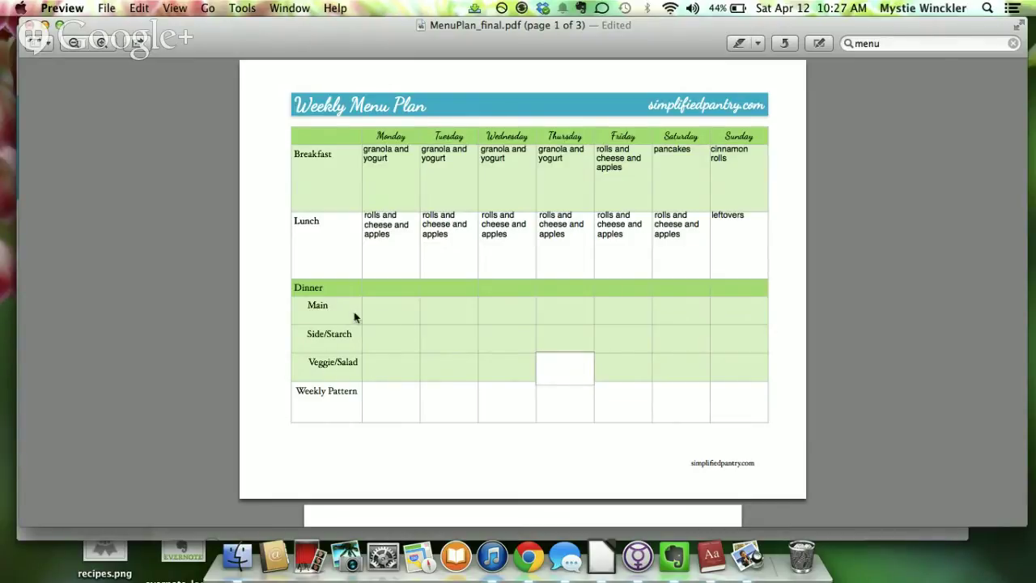
{"action": "left_click", "coordinate": [391, 311]}
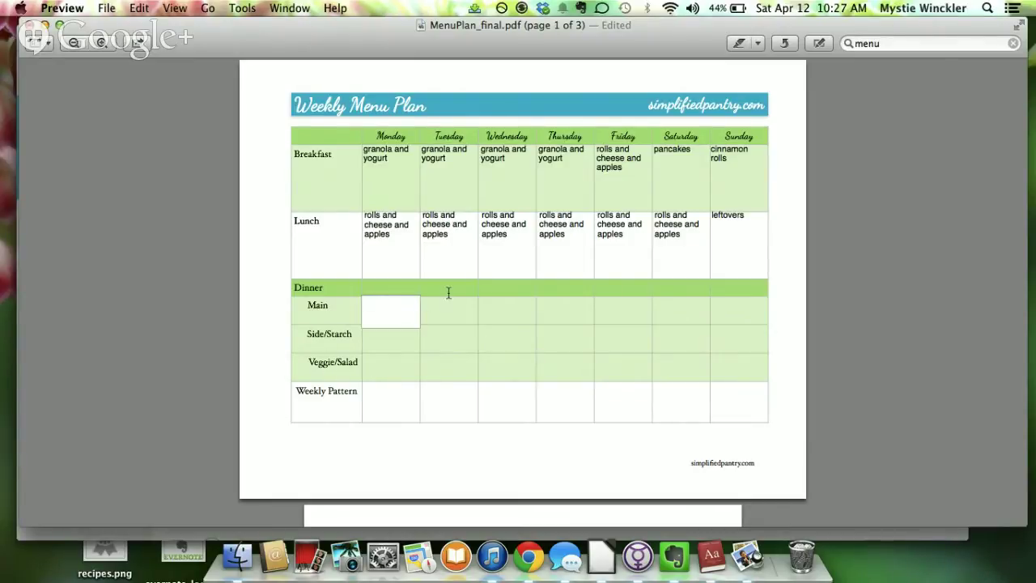
{"action": "left_click", "coordinate": [366, 342]}
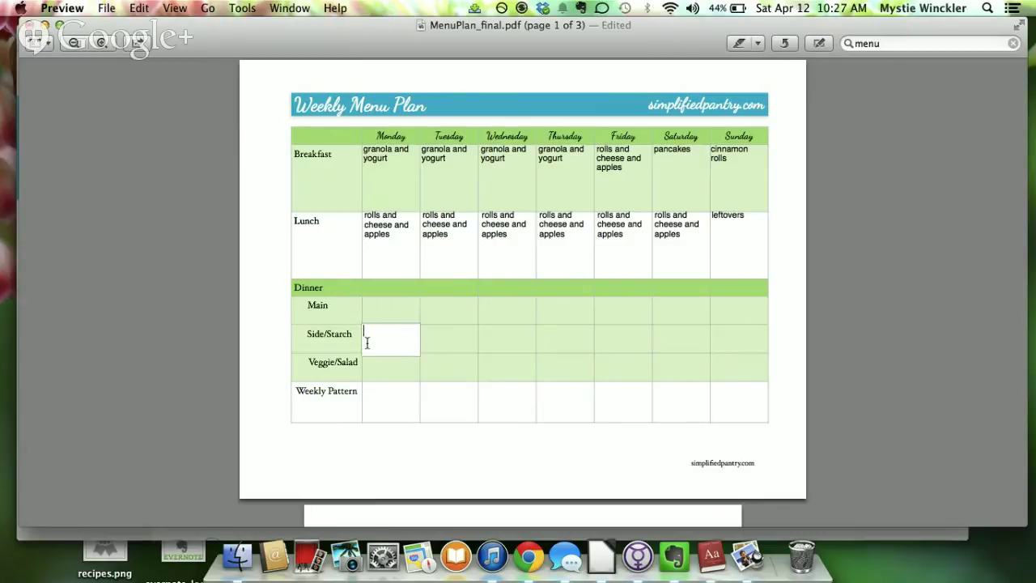
{"action": "left_click", "coordinate": [383, 379]}
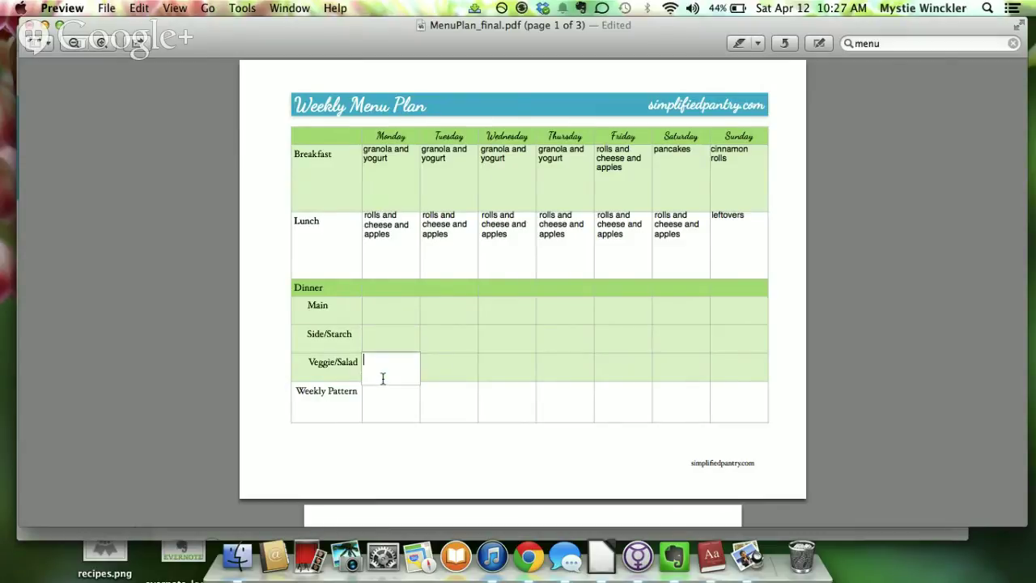
{"action": "left_click", "coordinate": [372, 319]}
{"action": "left_click", "coordinate": [373, 335]}
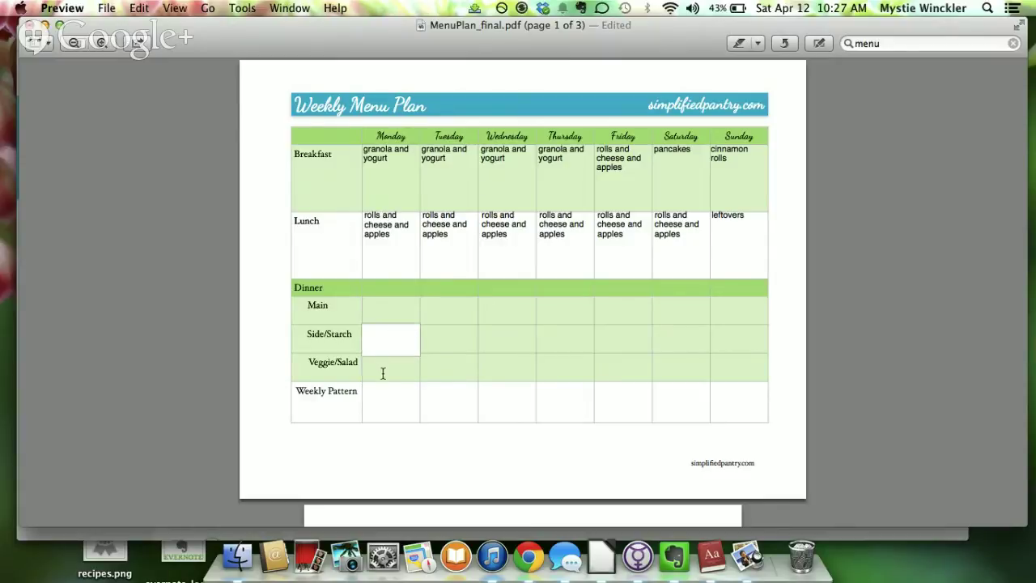
{"action": "left_click", "coordinate": [382, 372]}
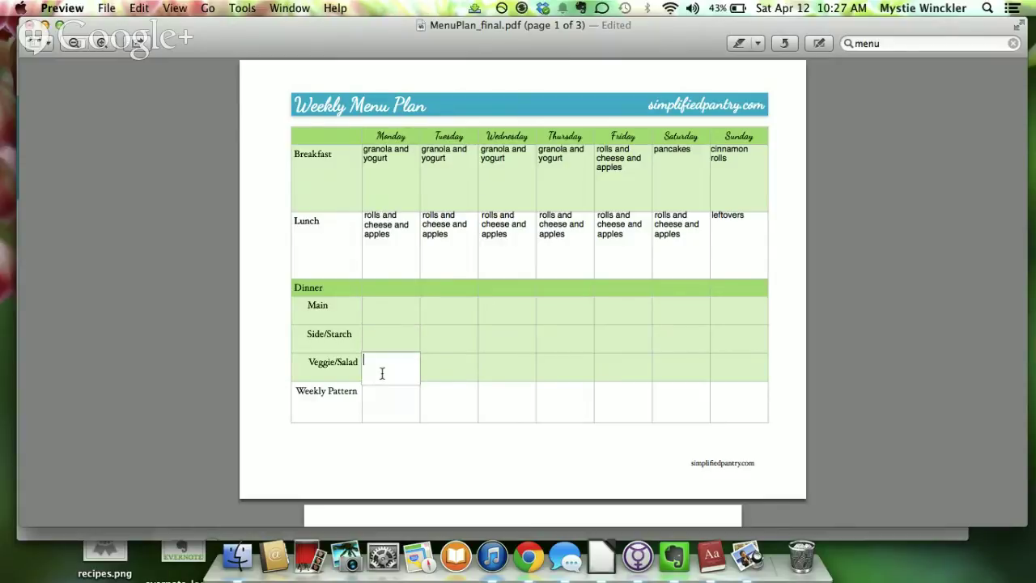
{"action": "left_click", "coordinate": [401, 315]}
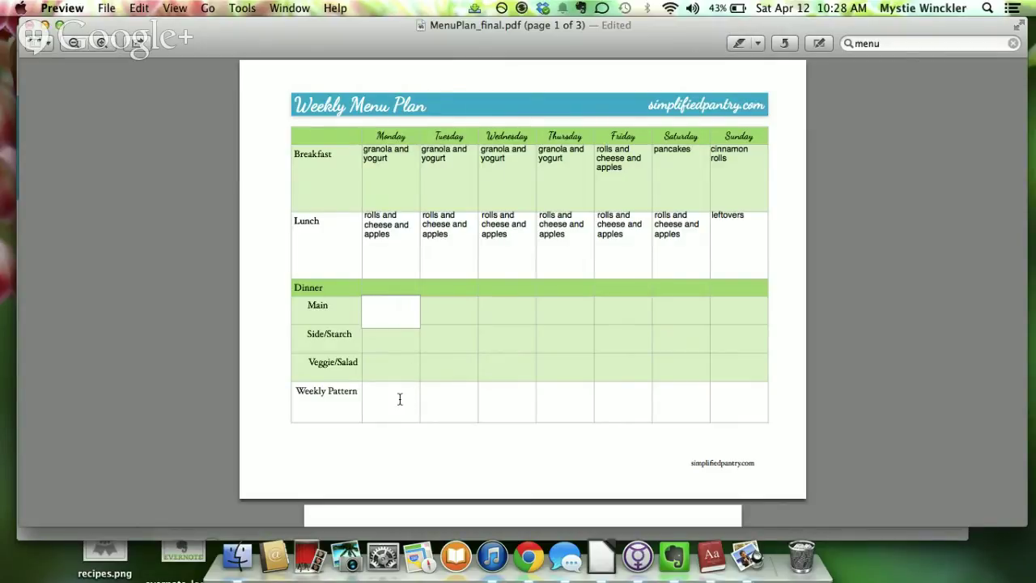
{"action": "left_click", "coordinate": [335, 341]}
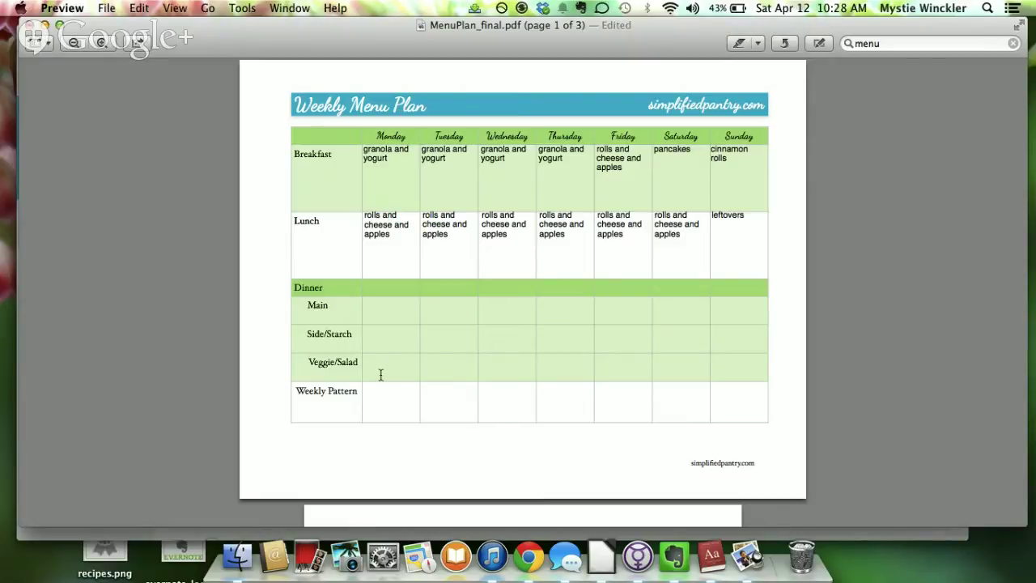
{"action": "left_click", "coordinate": [331, 398]}
{"action": "left_click", "coordinate": [355, 398]}
{"action": "key", "text": "BackSpace"}
{"action": "key", "text": "BackSpace"}
{"action": "key", "text": "BackSpace"}
{"action": "key", "text": "BackSpace"}
- Fill the Weekly Pattern row with "Chicken" for Monday, "tortillas" for Tuesday, "crockpot" for Wednesday and "pizza" for Friday
{"action": "left_click", "coordinate": [366, 391]}
{"action": "type", "text": "Chicken"}
{"action": "key", "text": "Tab"}
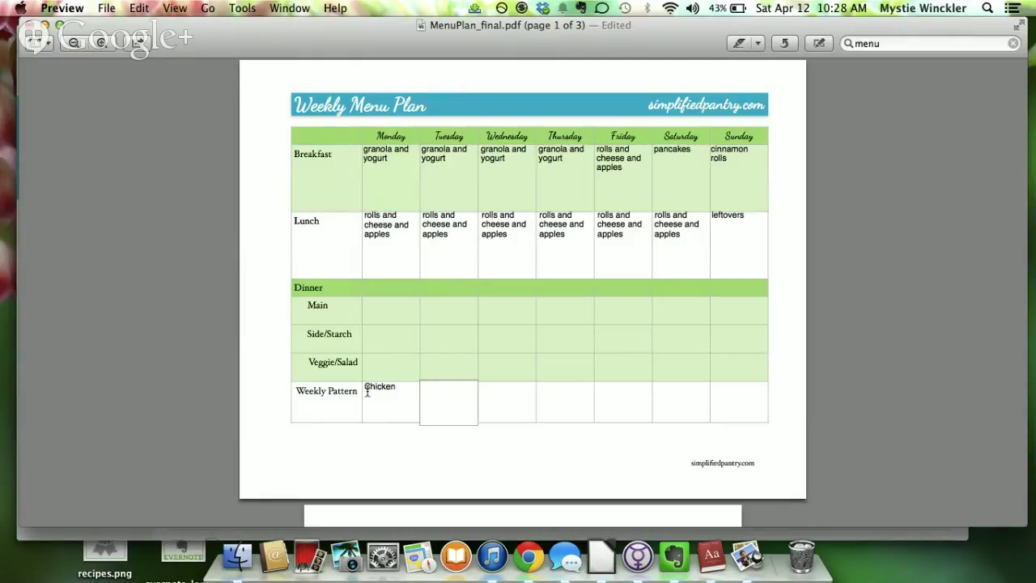
{"action": "type", "text": "tortillas"}
{"action": "key", "text": "Tab"}
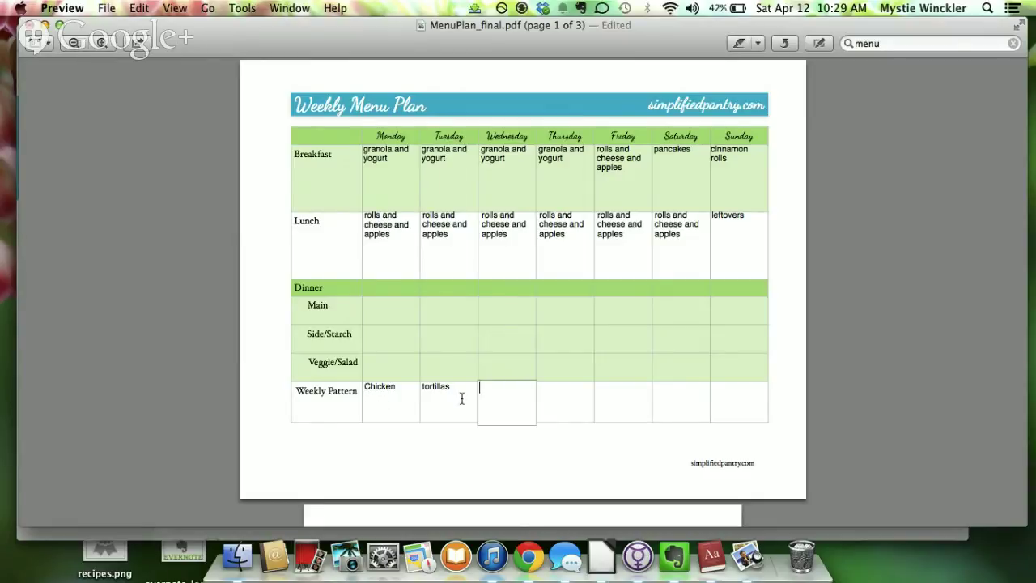
{"action": "type", "text": "crockpot"}
{"action": "key", "text": "Tab"}
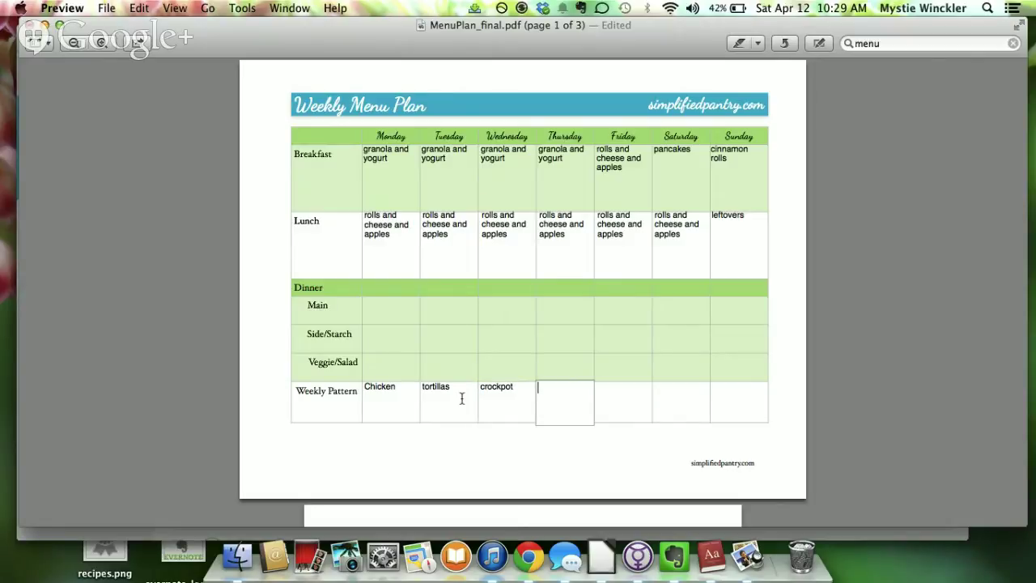
{"action": "key", "text": "Tab"}
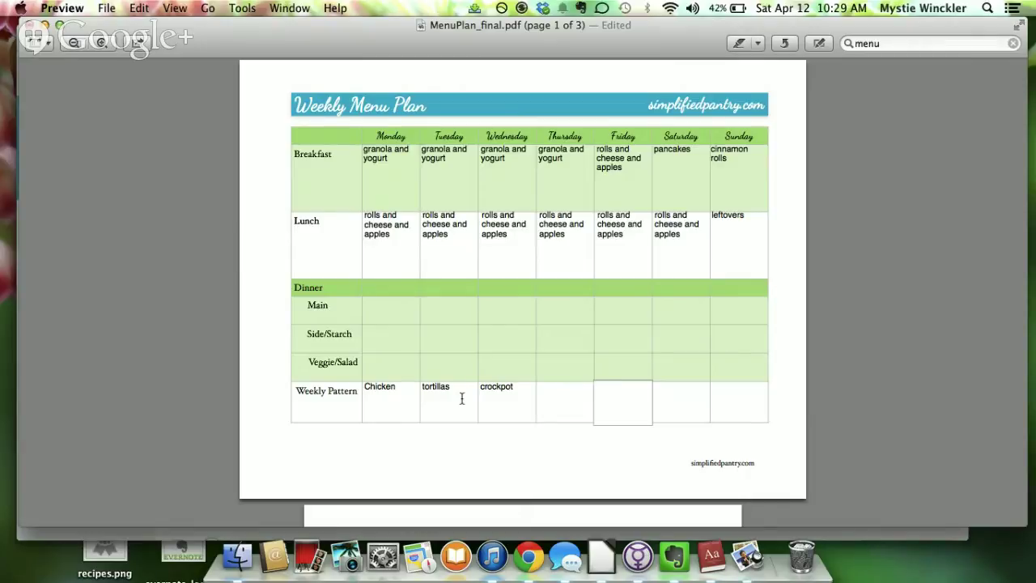
{"action": "type", "text": "pizza"}
- Enter "no-mess" as Friday's dinner main and move on to Saturday's dinner main cell
{"action": "left_click", "coordinate": [618, 301]}
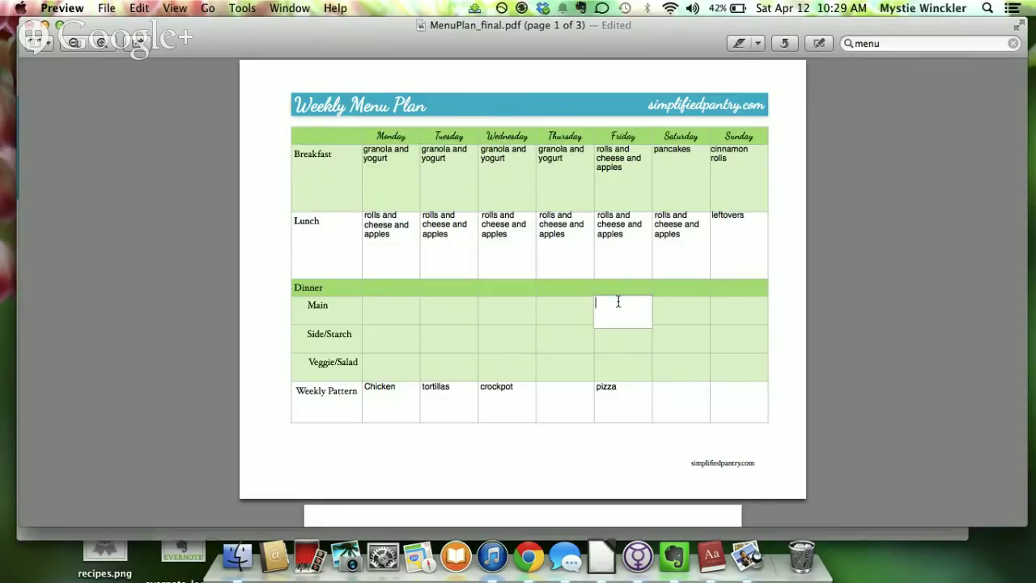
{"action": "type", "text": "no-mess"}
{"action": "left_click", "coordinate": [680, 319]}
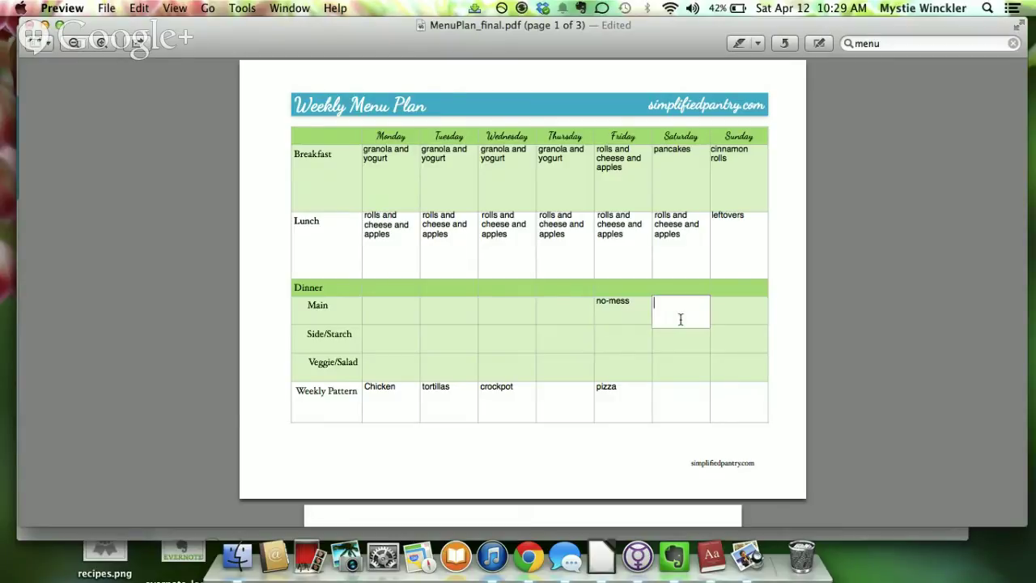
- Fill the Weekly Pattern row with "hamburgers" for Saturday and "appetizers" for Sunday
{"action": "left_click", "coordinate": [694, 393]}
{"action": "type", "text": "hamburgers"}
{"action": "key", "text": "Tab"}
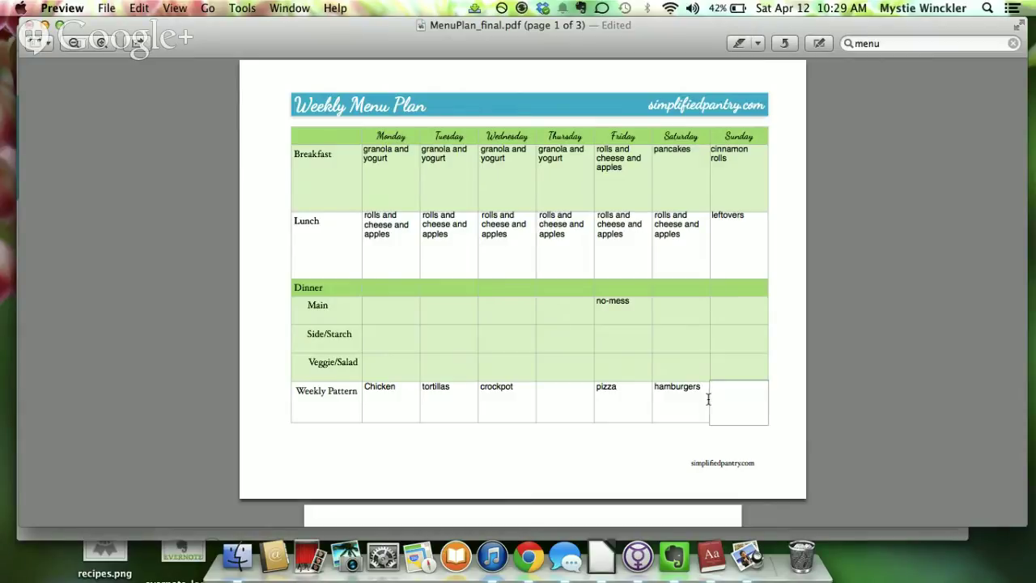
{"action": "type", "text": "appetizers"}
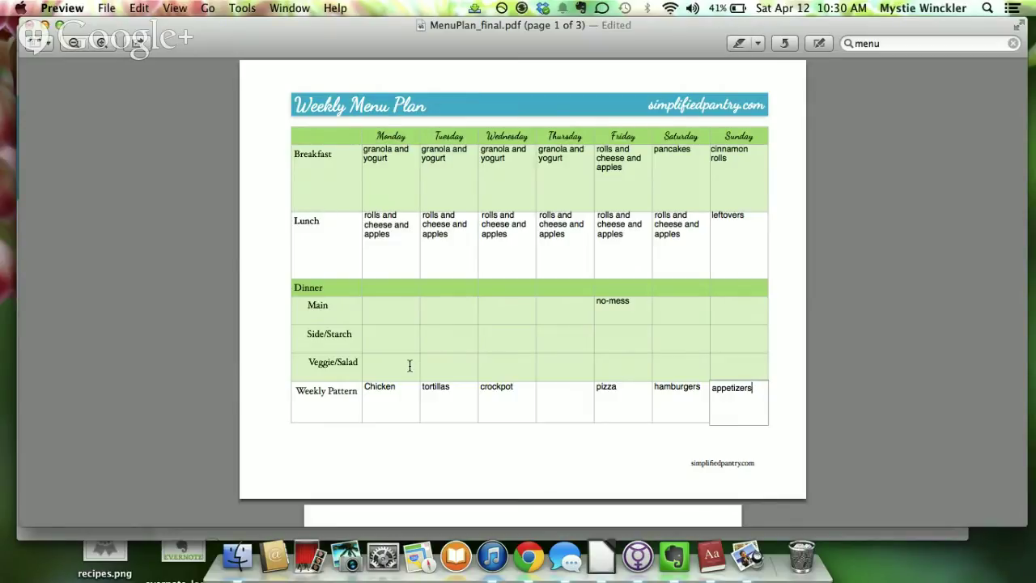
- Send the edited menu plan to Evernote as a PDF through the print dialog, with Auto Rotate turned off
{"action": "left_click", "coordinate": [109, 8]}
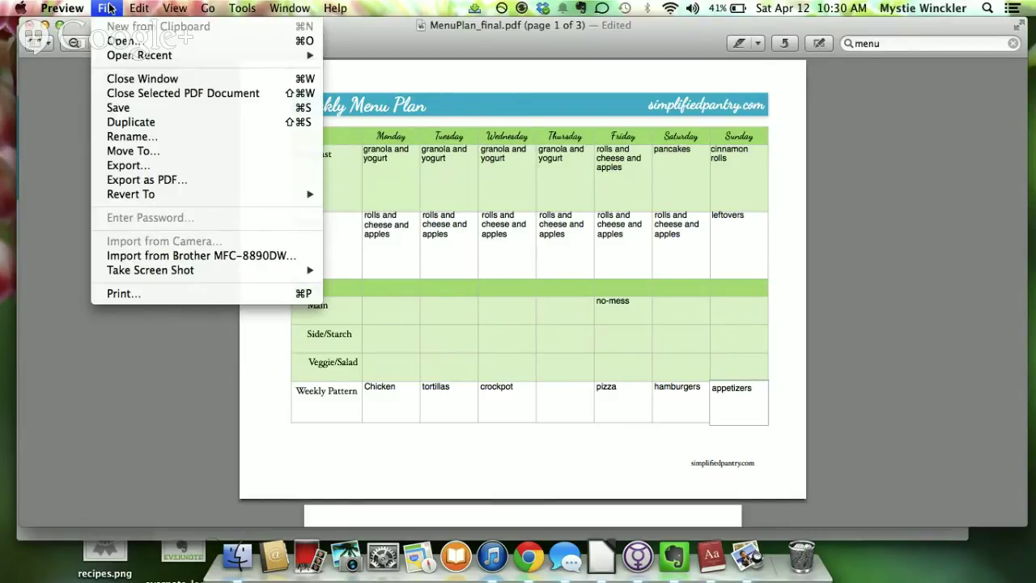
{"action": "left_click", "coordinate": [159, 298]}
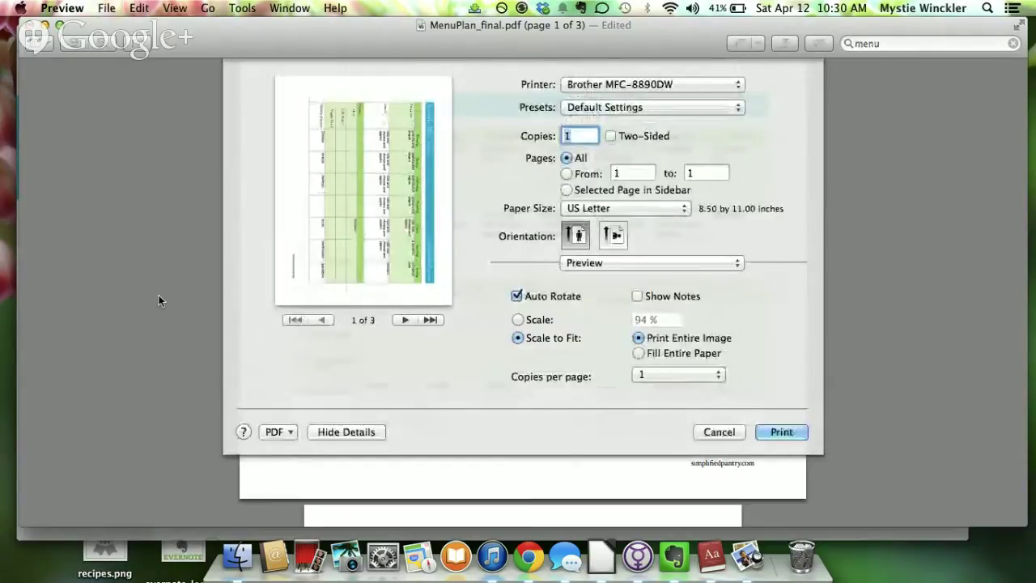
{"action": "left_click", "coordinate": [517, 296]}
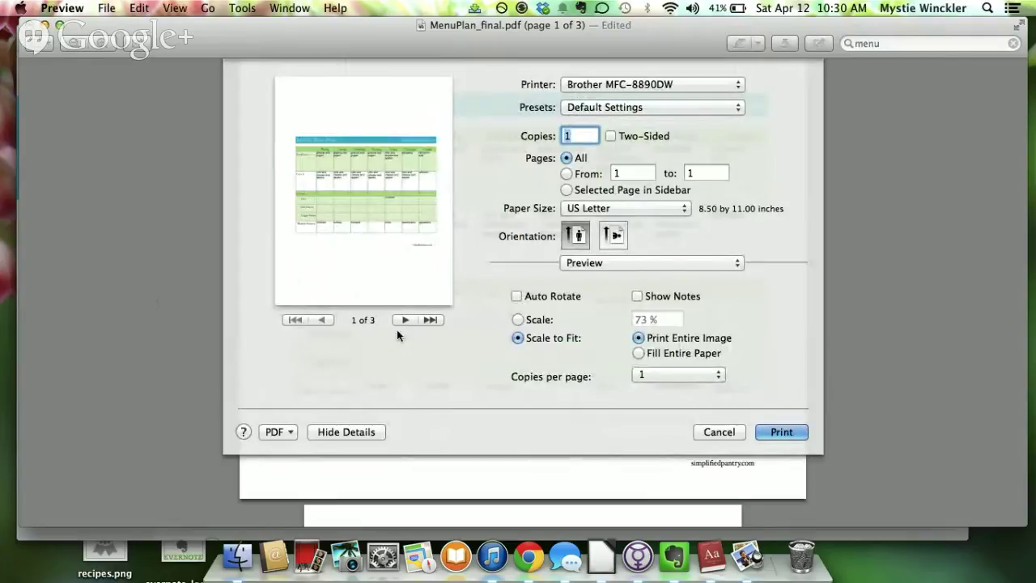
{"action": "left_click", "coordinate": [288, 435]}
{"action": "scroll", "coordinate": [293, 467], "scroll_direction": "down", "scroll_amount": 3}
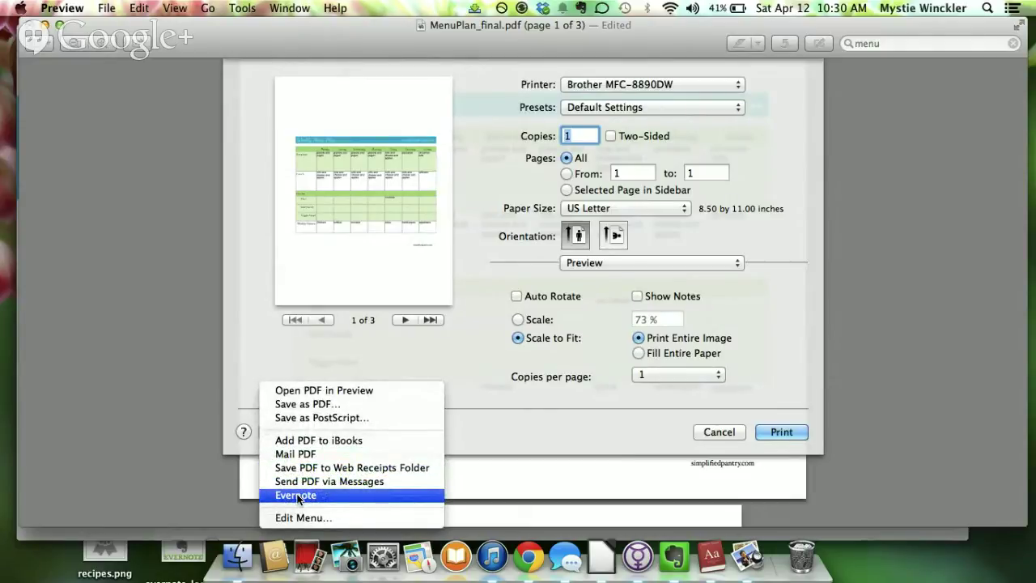
{"action": "left_click", "coordinate": [297, 495]}
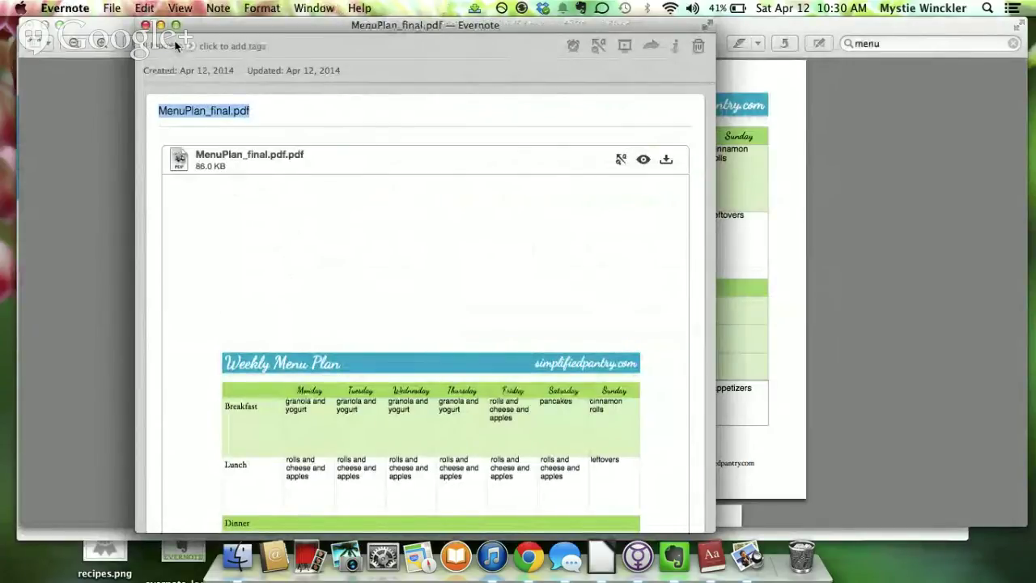
- Rename the new Evernote note holding the menu plan PDF to "second week in April"
{"action": "scroll", "coordinate": [309, 234], "scroll_direction": "down", "scroll_amount": 3}
{"action": "scroll", "coordinate": [310, 234], "scroll_direction": "down", "scroll_amount": 5}
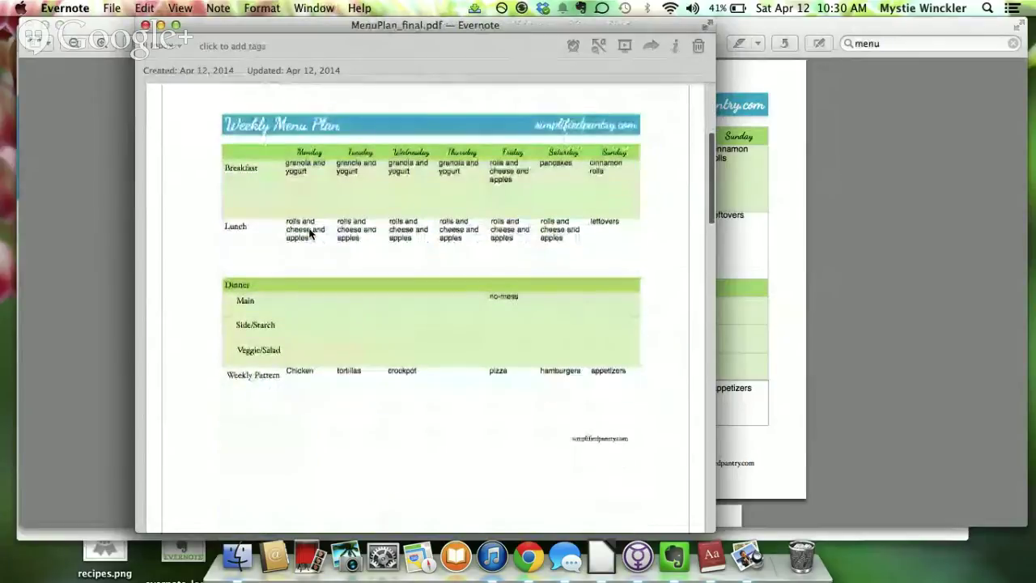
{"action": "scroll", "coordinate": [310, 234], "scroll_direction": "up", "scroll_amount": 7}
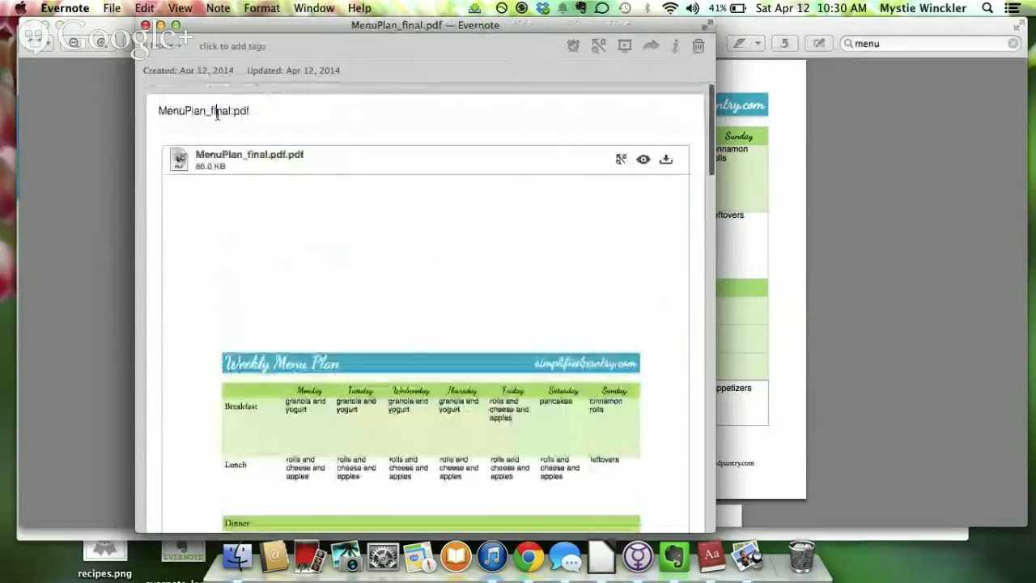
{"action": "triple_click", "coordinate": [217, 114]}
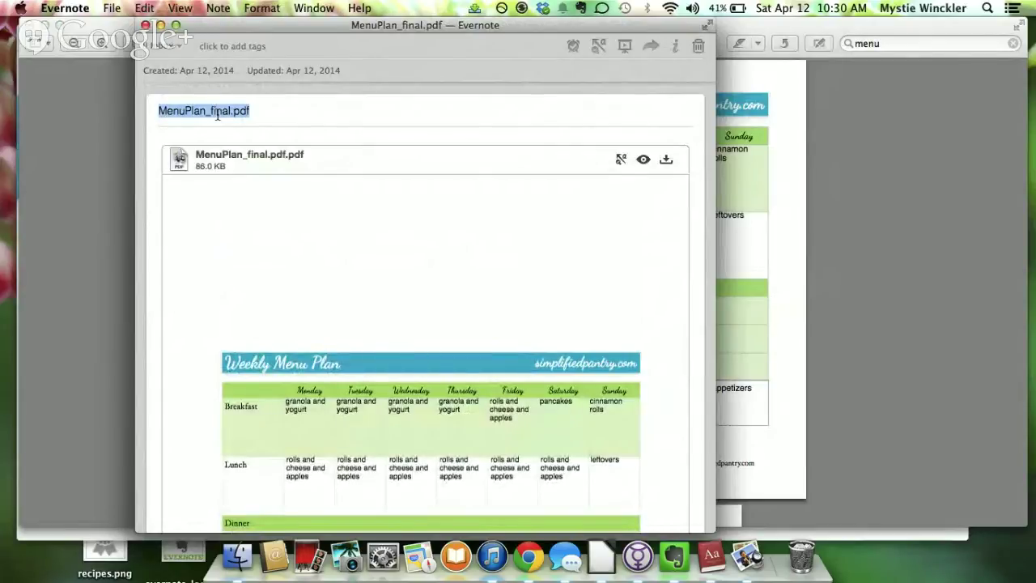
{"action": "type", "text": "A"}
{"action": "key", "text": "BackSpace"}
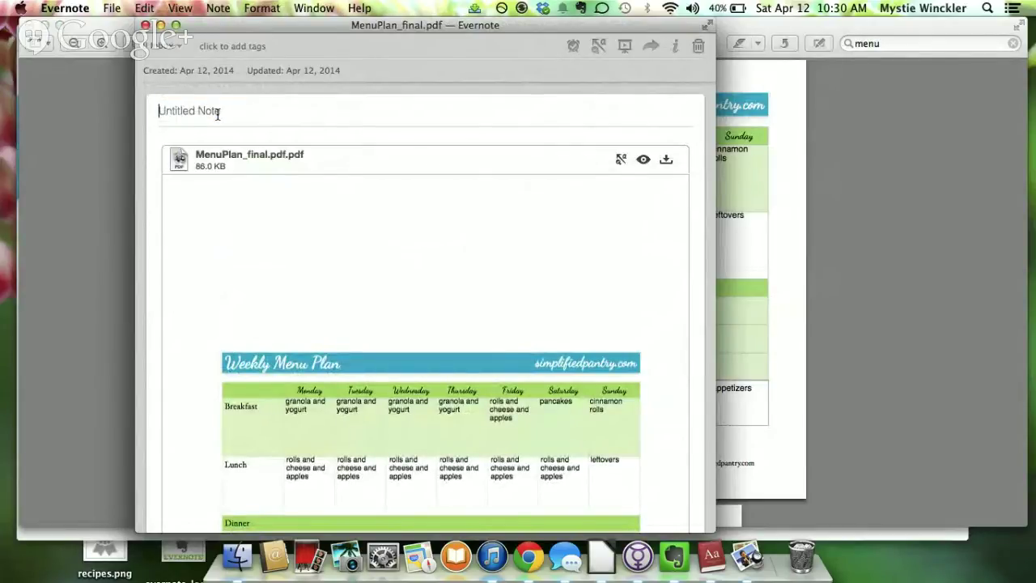
{"action": "type", "text": "second week in April"}
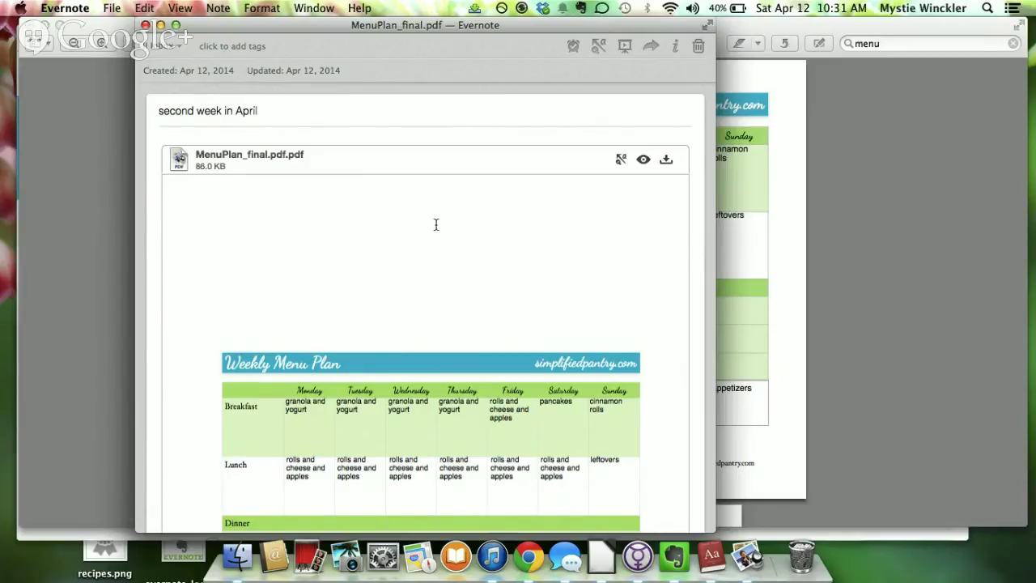
- Review the note's title and the meal entries in its embedded menu plan PDF, and close the note window
{"action": "scroll", "coordinate": [435, 230], "scroll_direction": "down", "scroll_amount": 1}
{"action": "scroll", "coordinate": [435, 230], "scroll_direction": "down", "scroll_amount": 3}
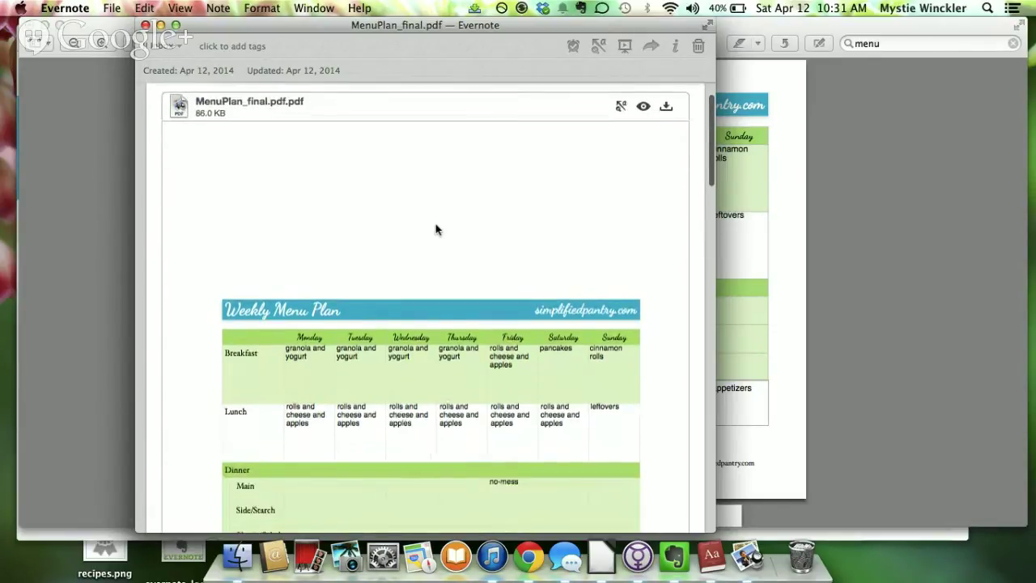
{"action": "scroll", "coordinate": [435, 230], "scroll_direction": "down", "scroll_amount": 3}
{"action": "scroll", "coordinate": [436, 230], "scroll_direction": "down", "scroll_amount": 1}
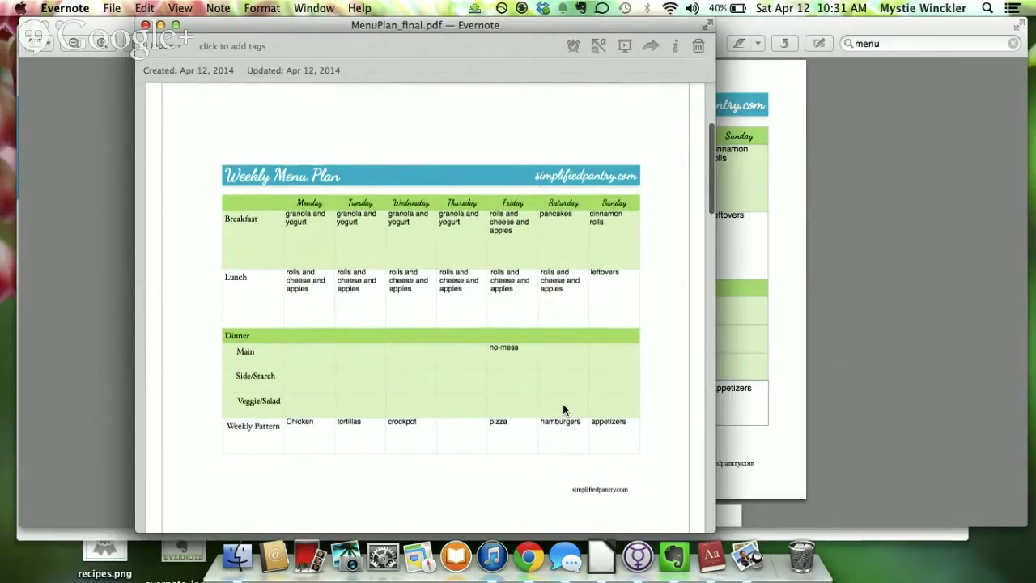
{"action": "scroll", "coordinate": [564, 409], "scroll_direction": "up", "scroll_amount": 5}
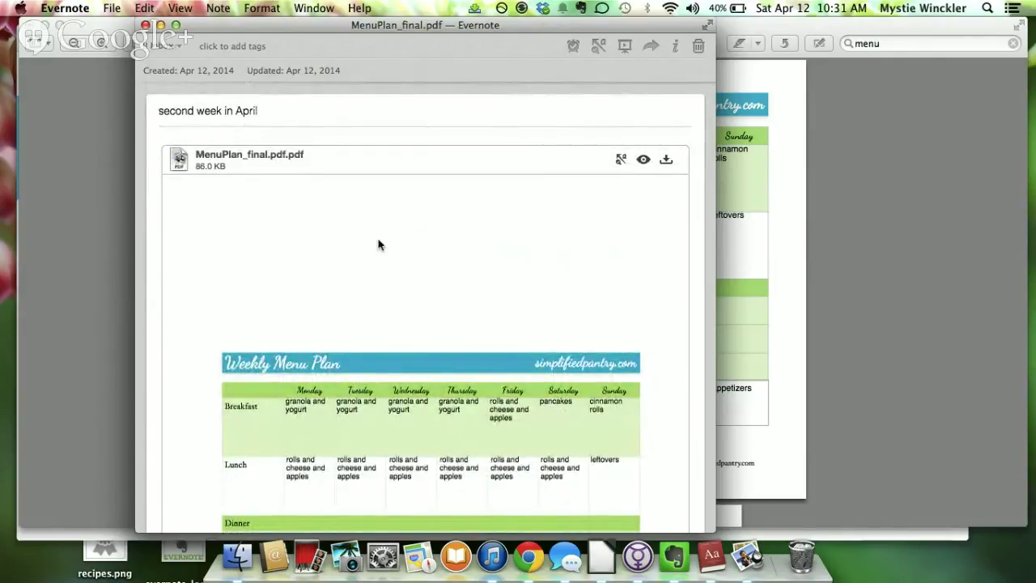
{"action": "scroll", "coordinate": [378, 244], "scroll_direction": "down", "scroll_amount": 4}
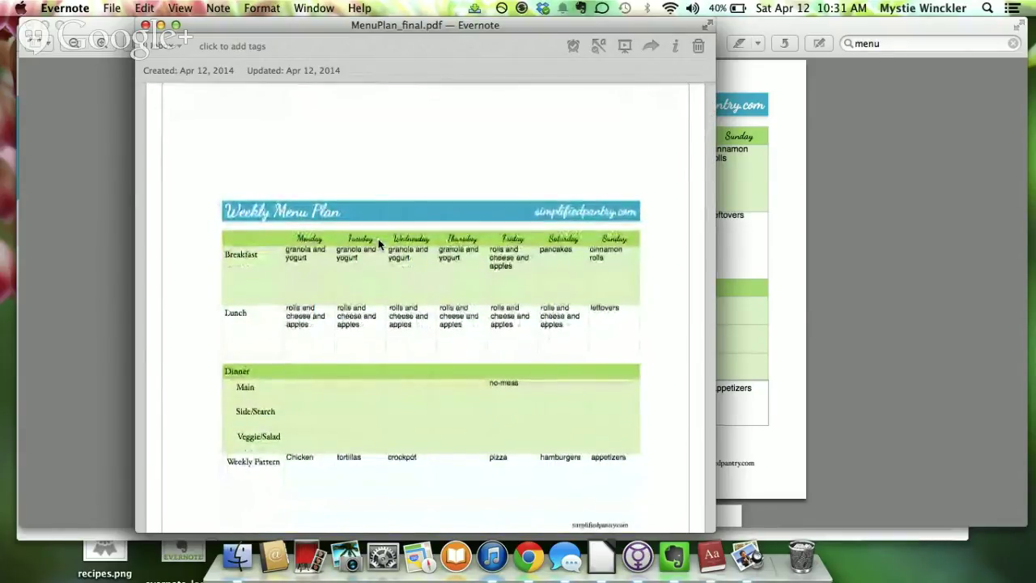
{"action": "scroll", "coordinate": [378, 244], "scroll_direction": "up", "scroll_amount": 4}
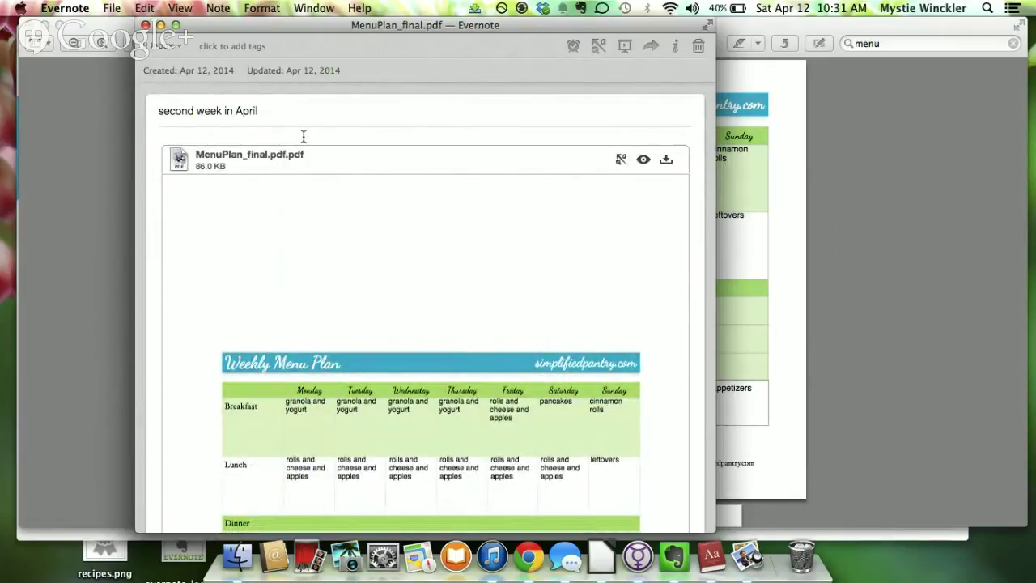
{"action": "scroll", "coordinate": [402, 196], "scroll_direction": "down", "scroll_amount": 2}
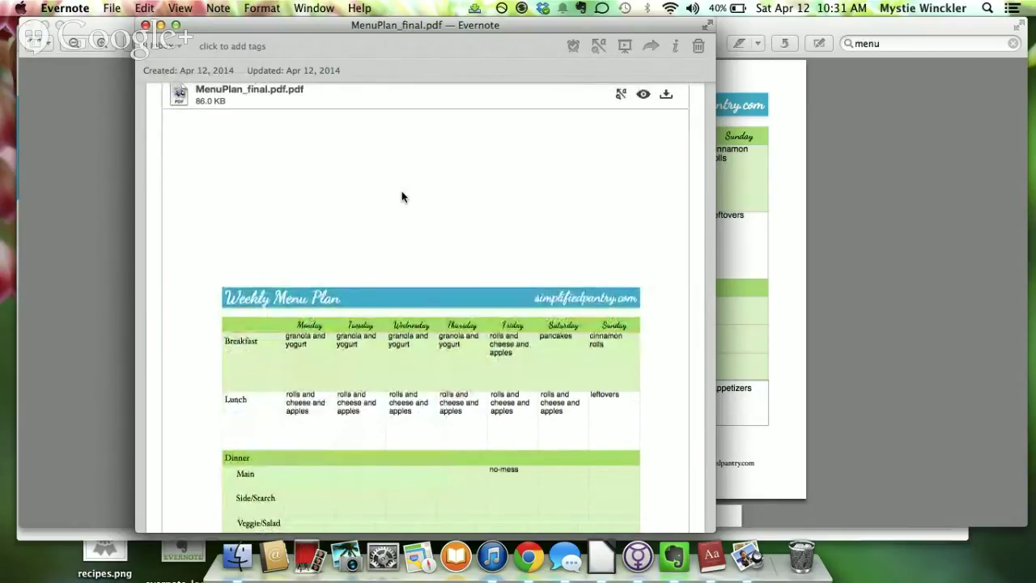
{"action": "scroll", "coordinate": [402, 195], "scroll_direction": "up", "scroll_amount": 2}
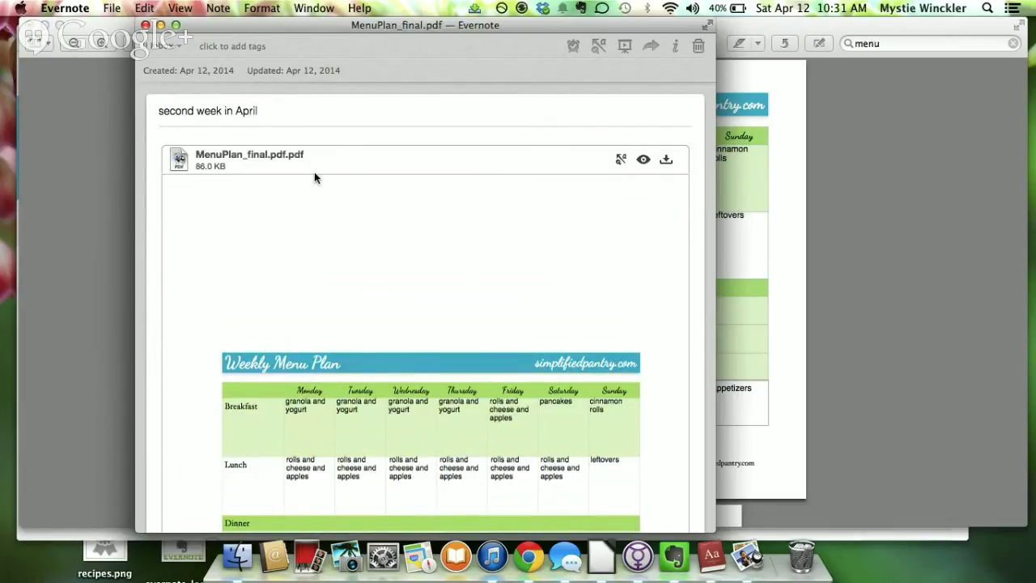
{"action": "left_click", "coordinate": [146, 25]}
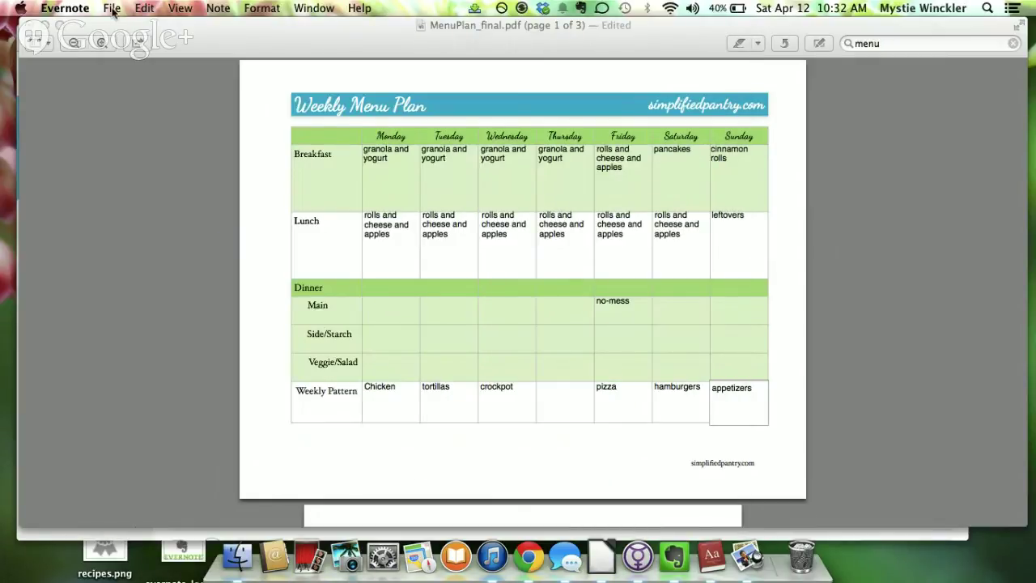
- Return to the menu plan in Preview and open the print dialog's list of PDF printing workflows for editing
{"action": "left_click", "coordinate": [188, 118]}
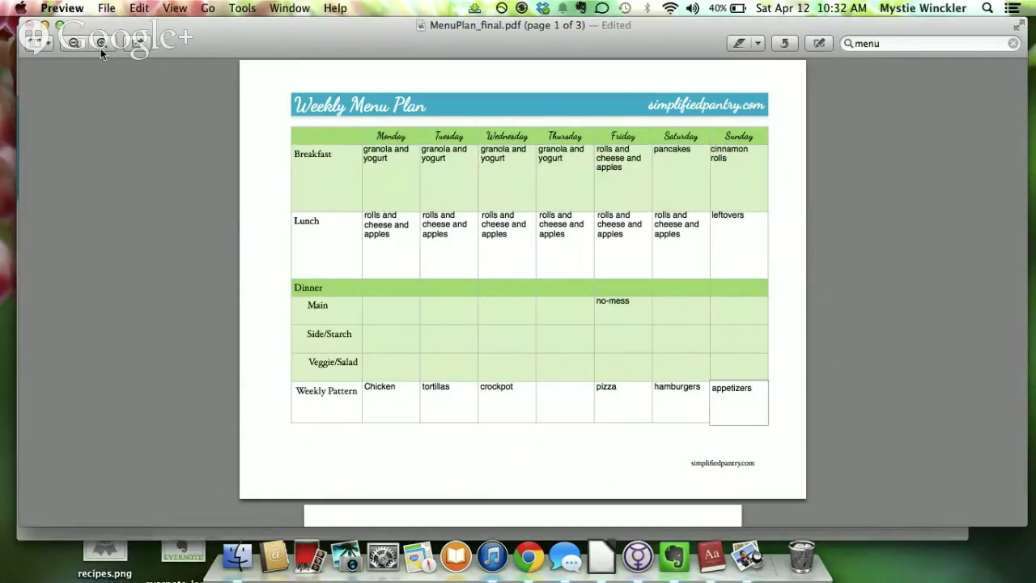
{"action": "left_click", "coordinate": [65, 8]}
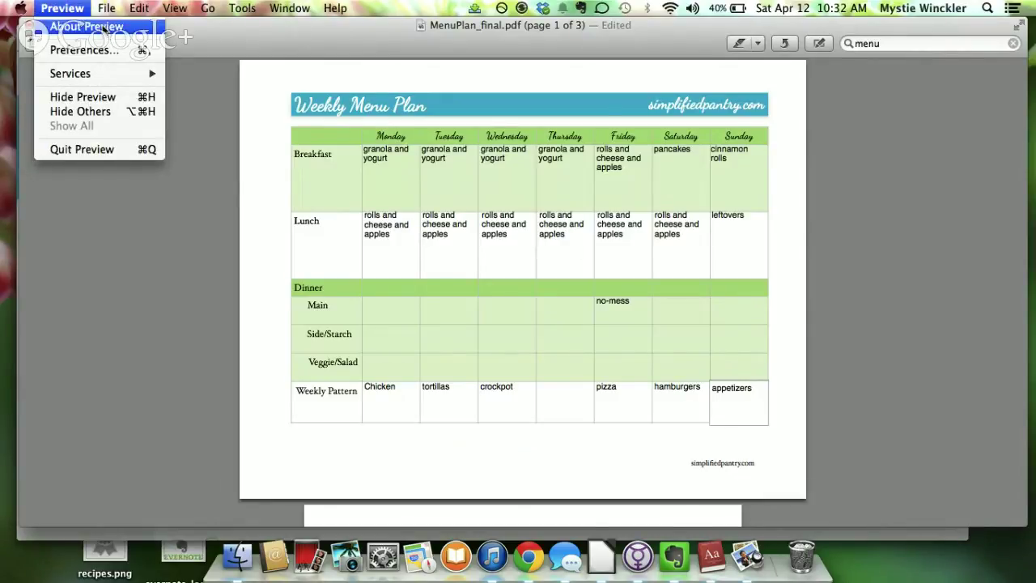
{"action": "mouse_move", "coordinate": [106, 14]}
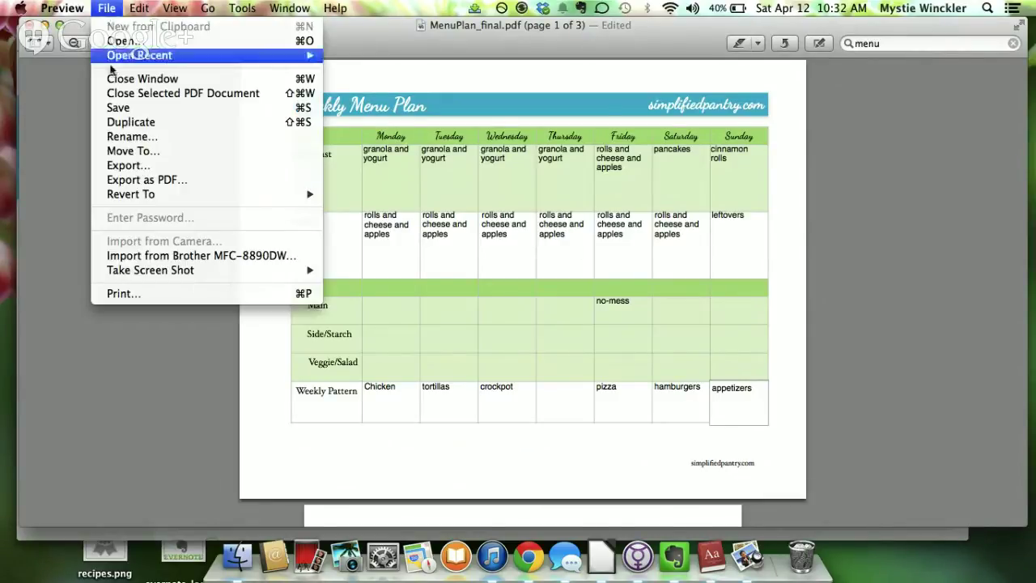
{"action": "left_click", "coordinate": [134, 293]}
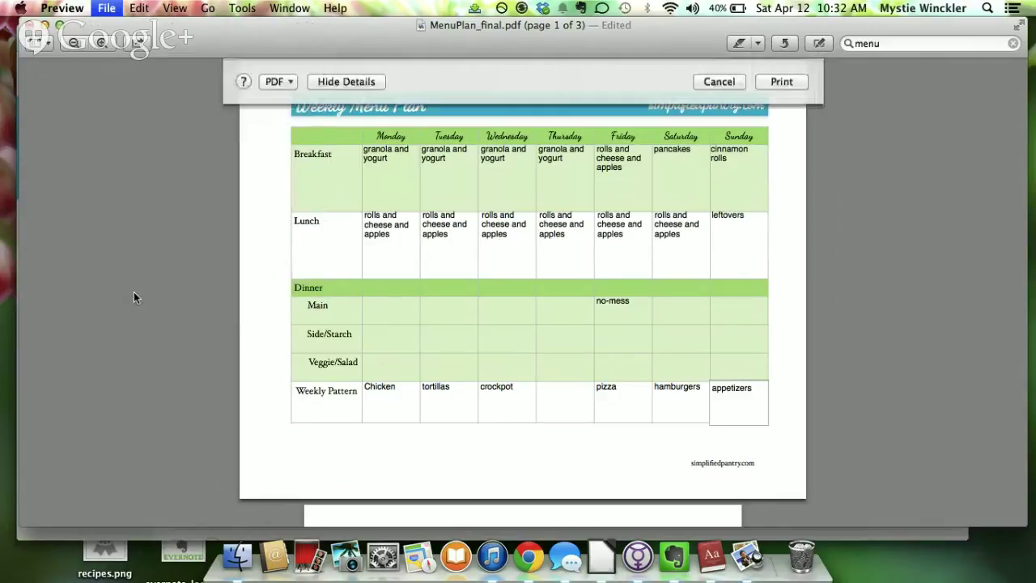
{"action": "left_click", "coordinate": [292, 439]}
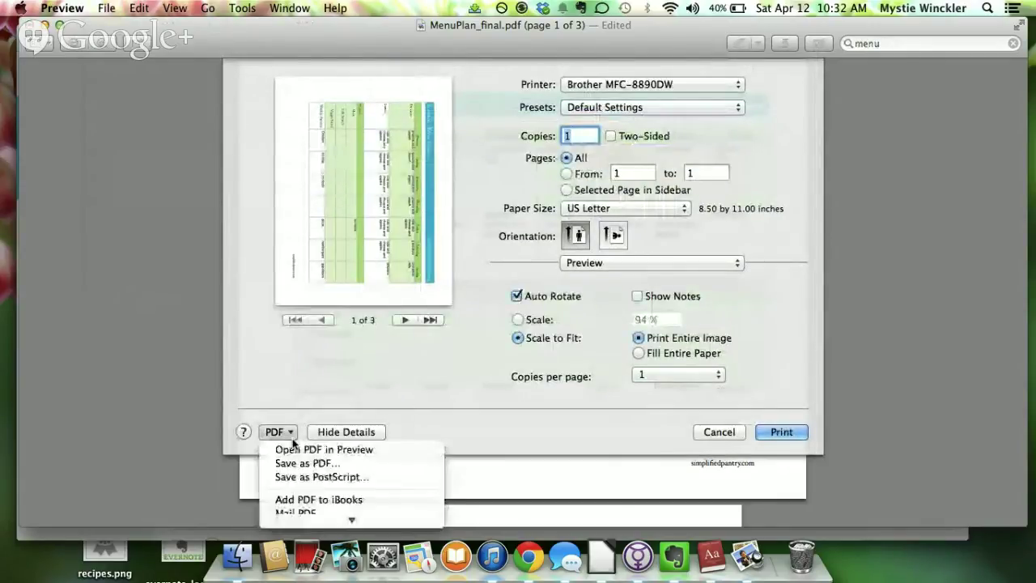
{"action": "scroll", "coordinate": [301, 465], "scroll_direction": "down", "scroll_amount": 3}
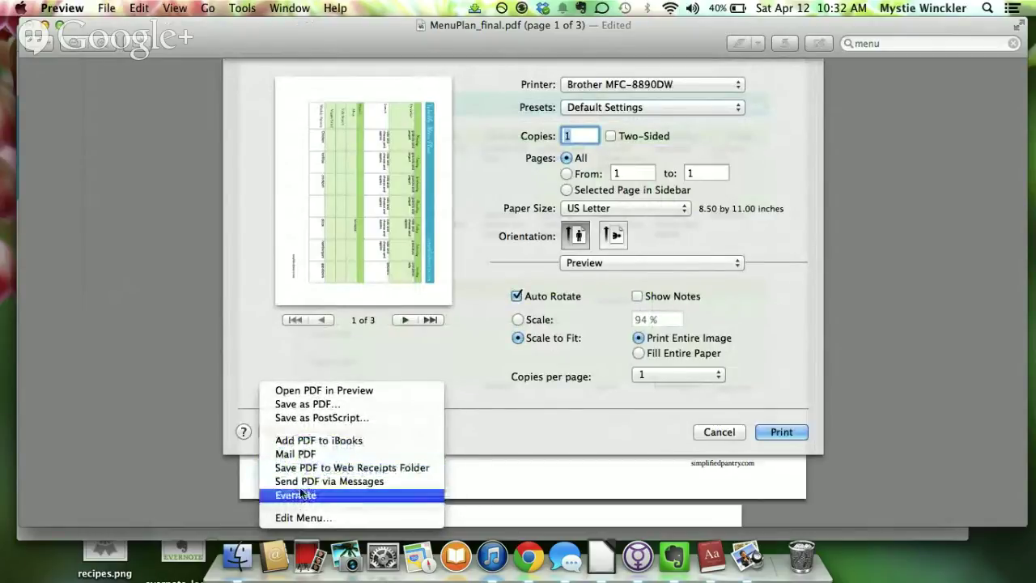
{"action": "left_click", "coordinate": [300, 518]}
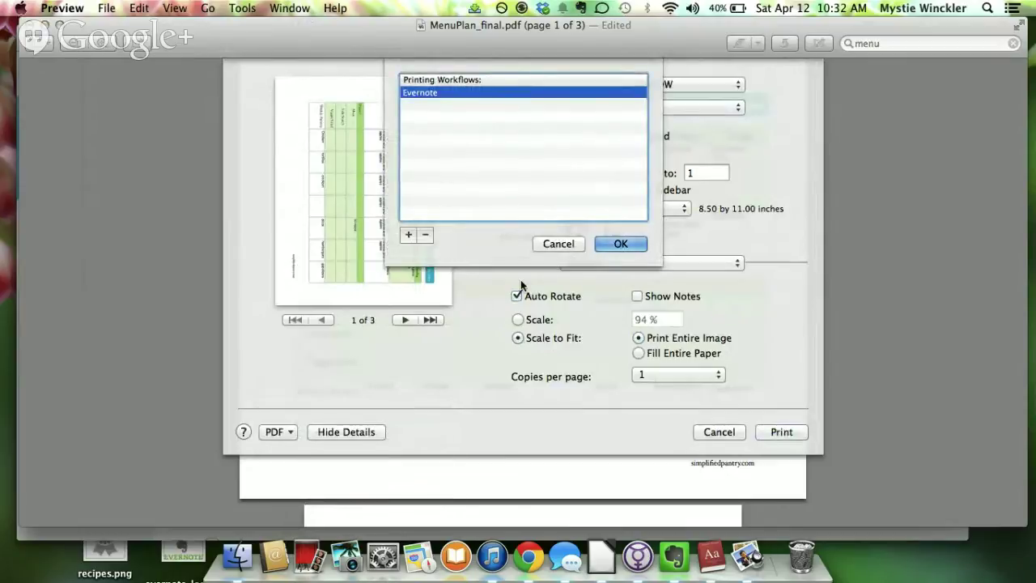
- Add the Evernote application as a printing workflow by searching for "evernote", and accept the workflow list
{"action": "left_click", "coordinate": [407, 236]}
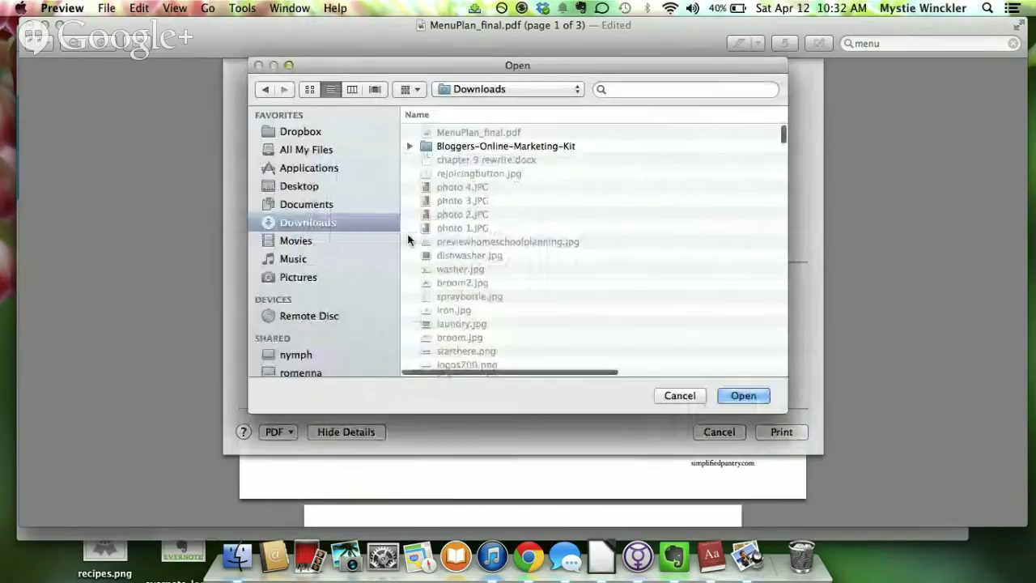
{"action": "left_click", "coordinate": [648, 89]}
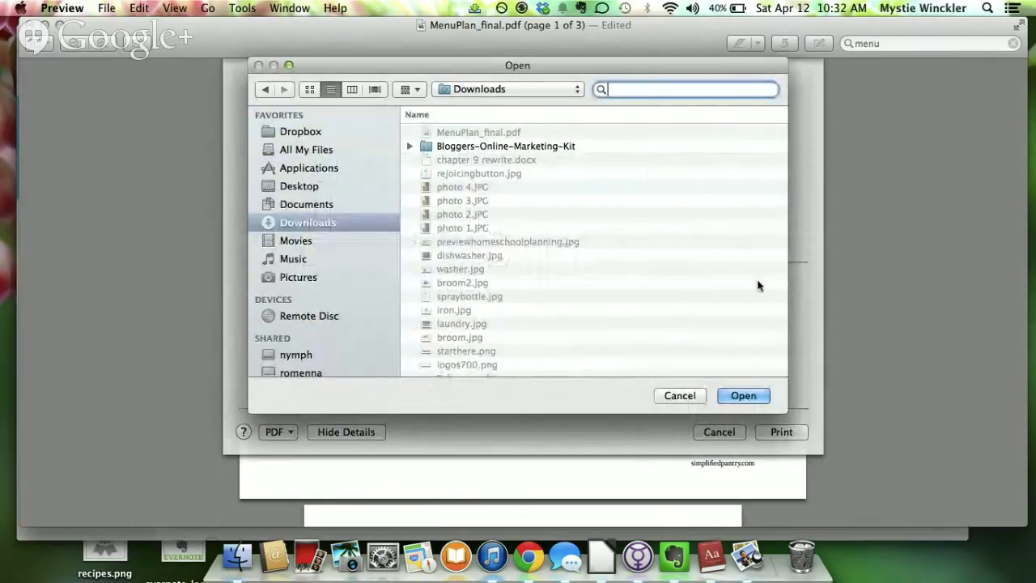
{"action": "type", "text": "evernote"}
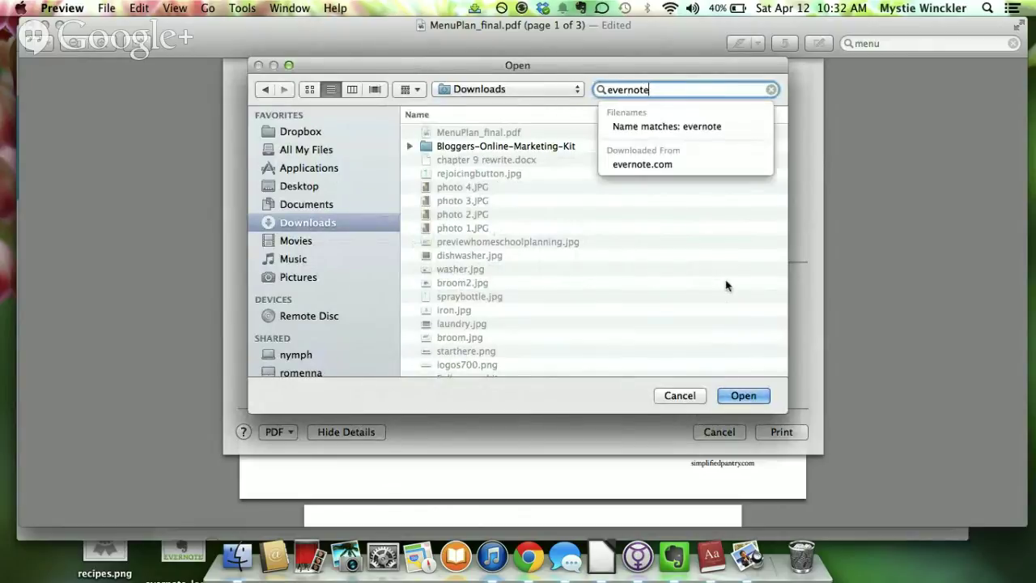
{"action": "key", "text": "Return"}
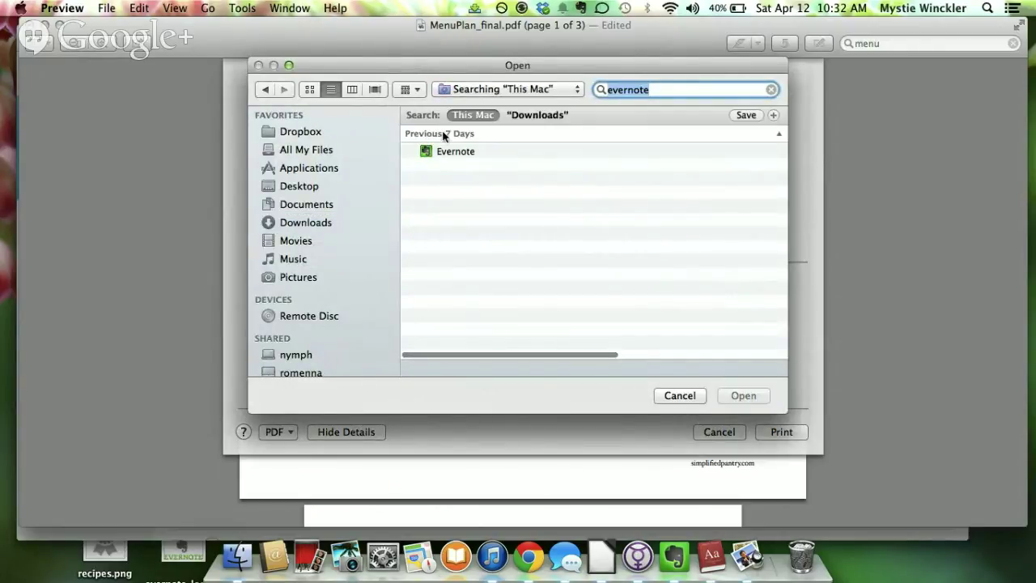
{"action": "double_click", "coordinate": [445, 153]}
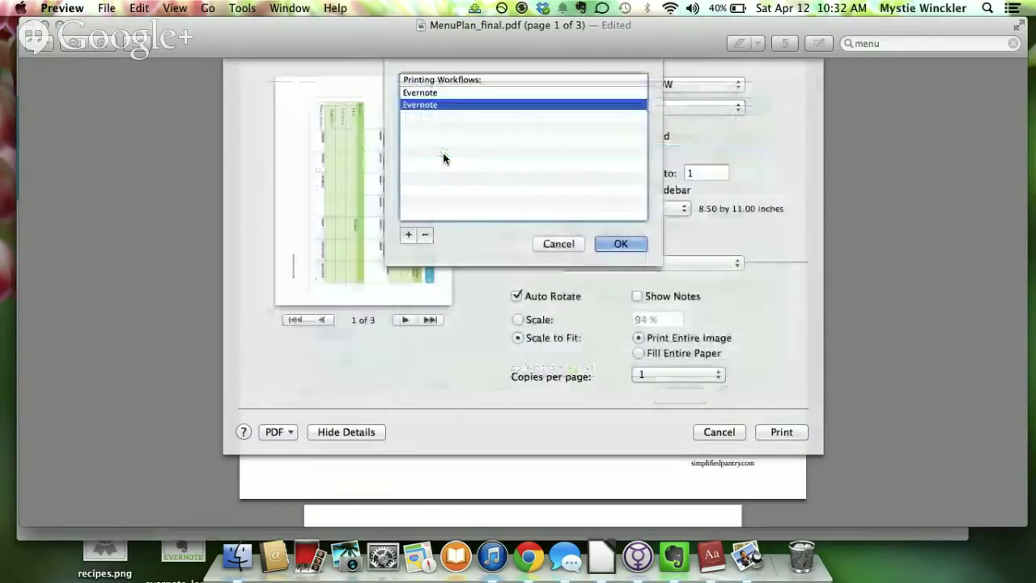
{"action": "left_click", "coordinate": [619, 246]}
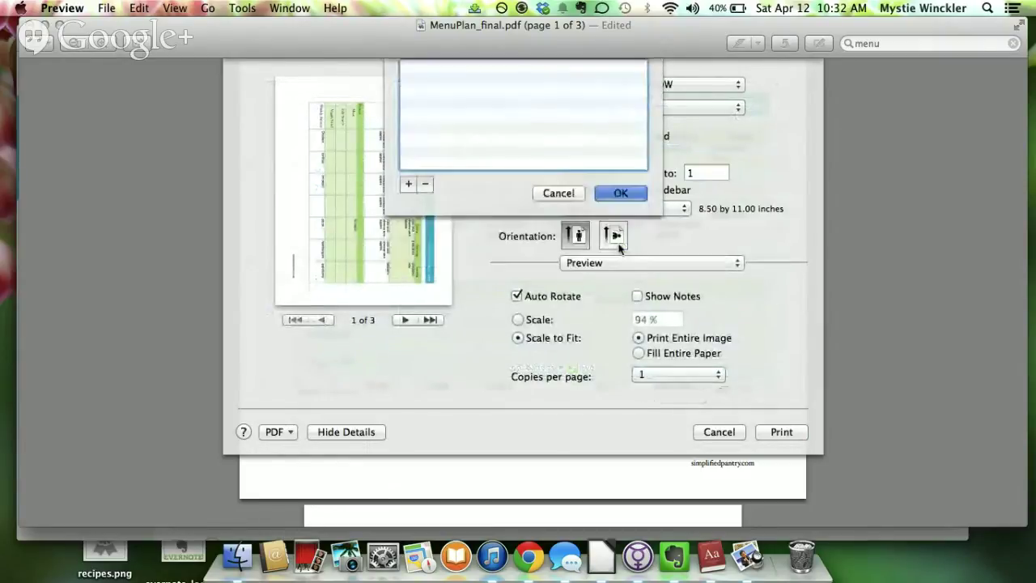
- Close the print dialog without printing and switch to the Google+ Hangouts window in Chrome
{"action": "left_click", "coordinate": [728, 437]}
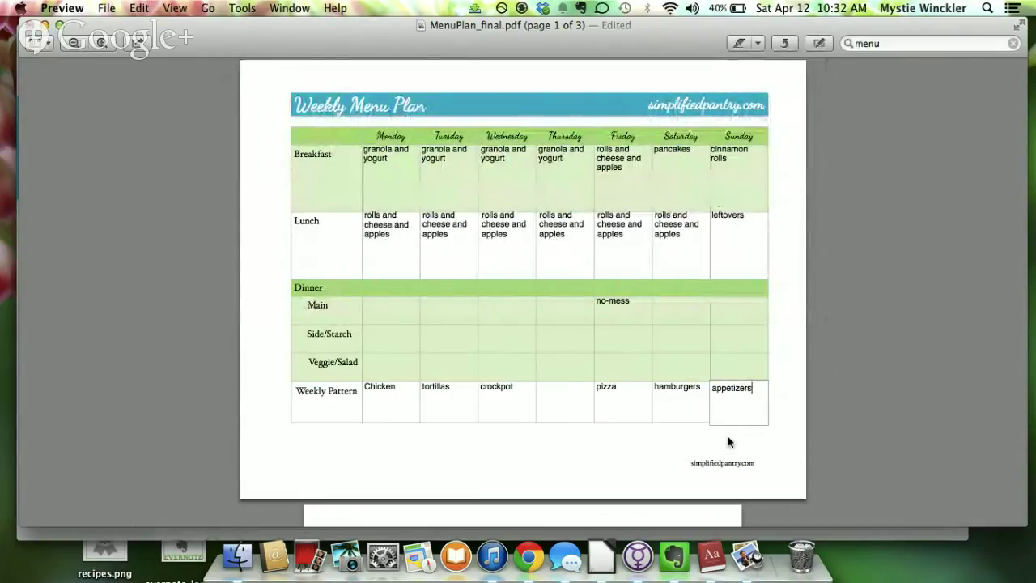
{"action": "key", "text": "ctrl+Left"}
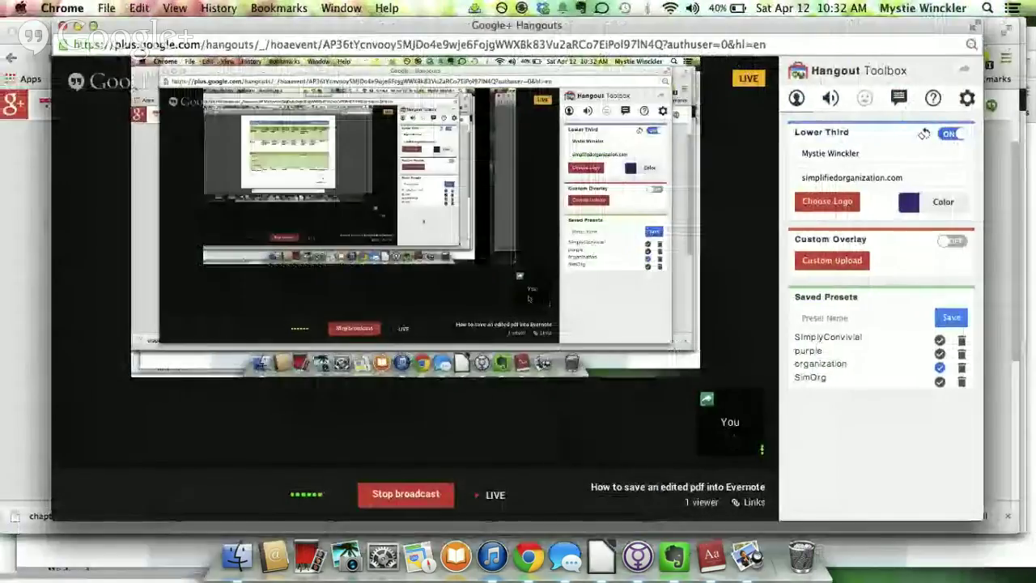